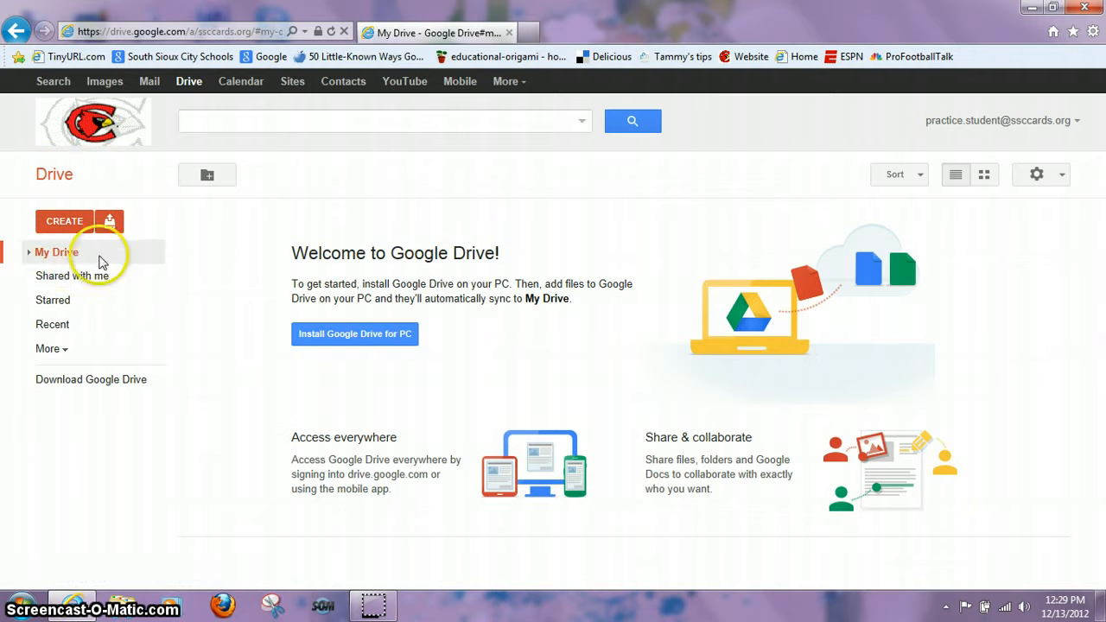
Step: Show Drive's Create list of Document, Presentation, Spreadsheet, Form, Drawing and Folder
click(69, 223)
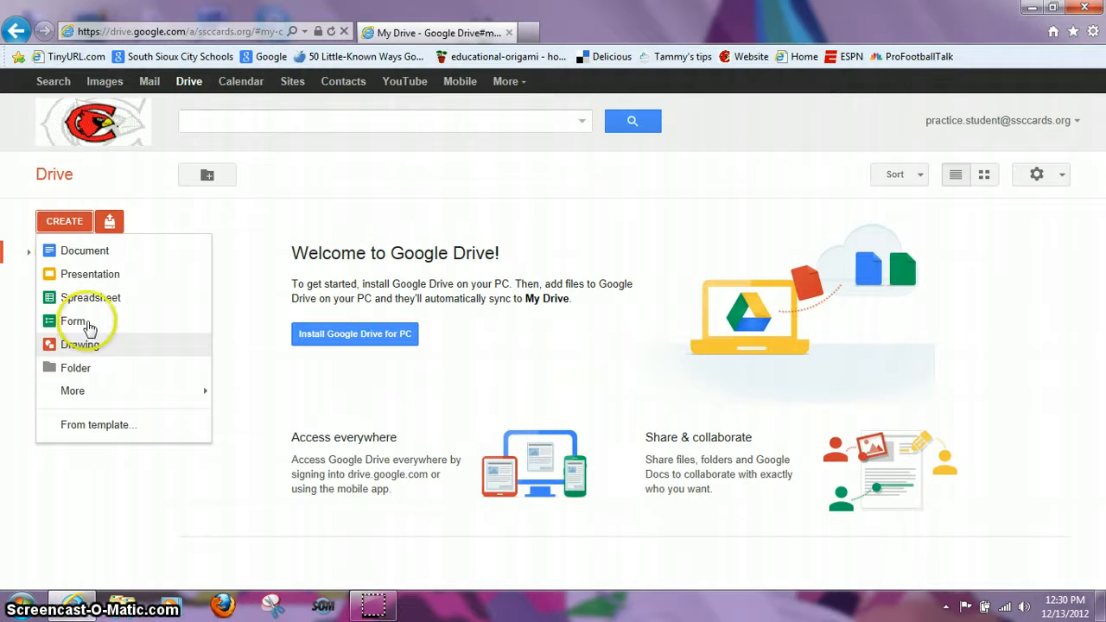
Step: Create a new blank Google Doc from the Document option
click(83, 251)
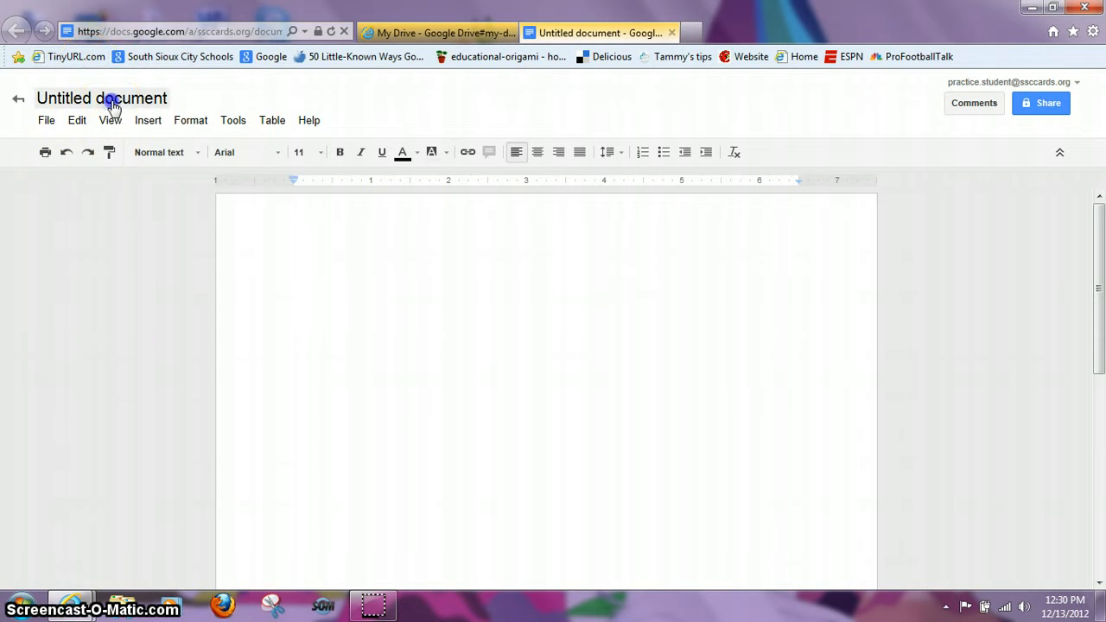
Step: Rename the untitled document to 'Practice writing assignment'
click(112, 105)
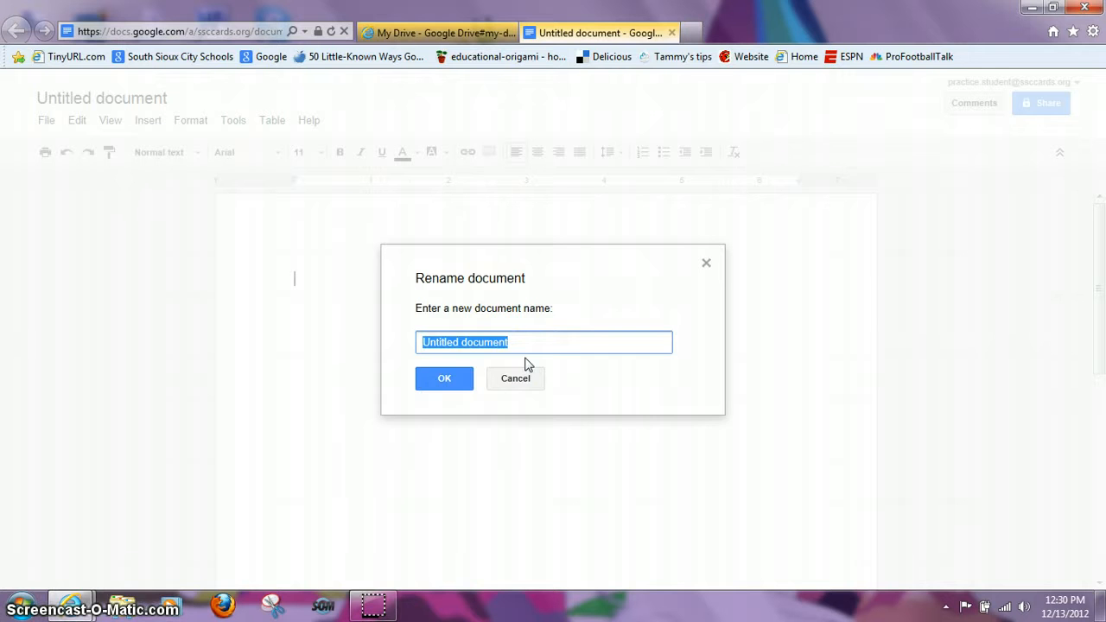
text(P)
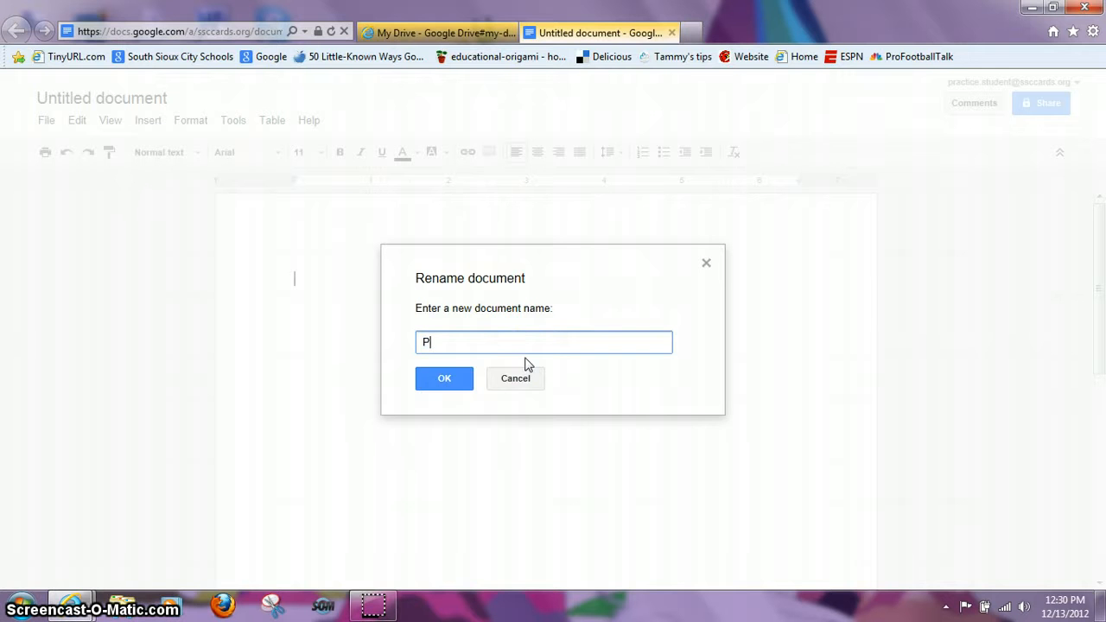
text(ractice wri)
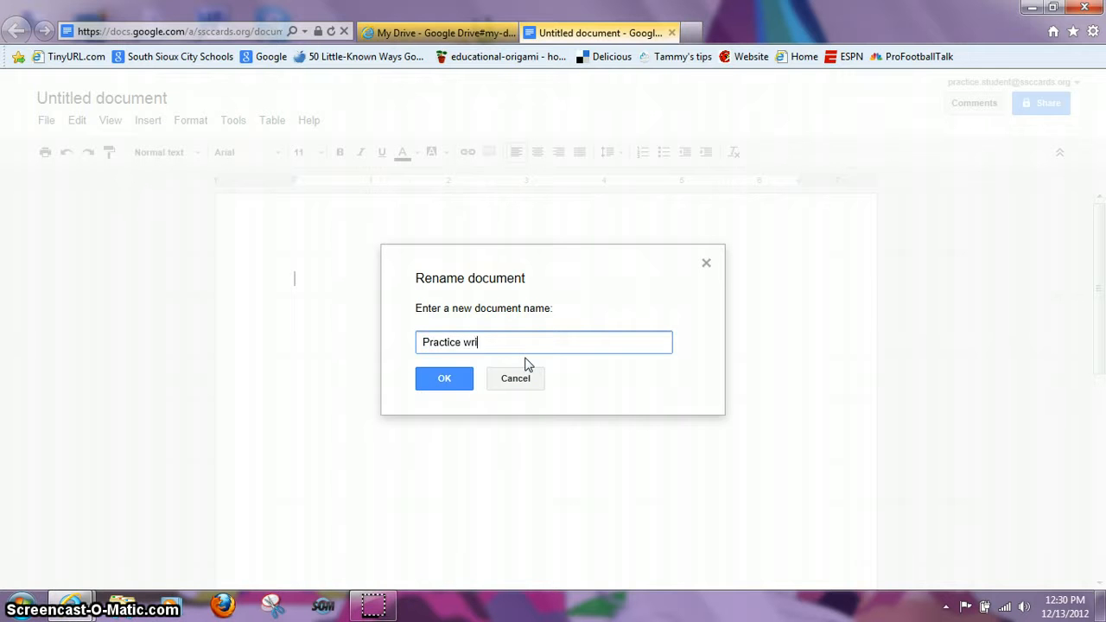
text(ting assignment)
click(445, 382)
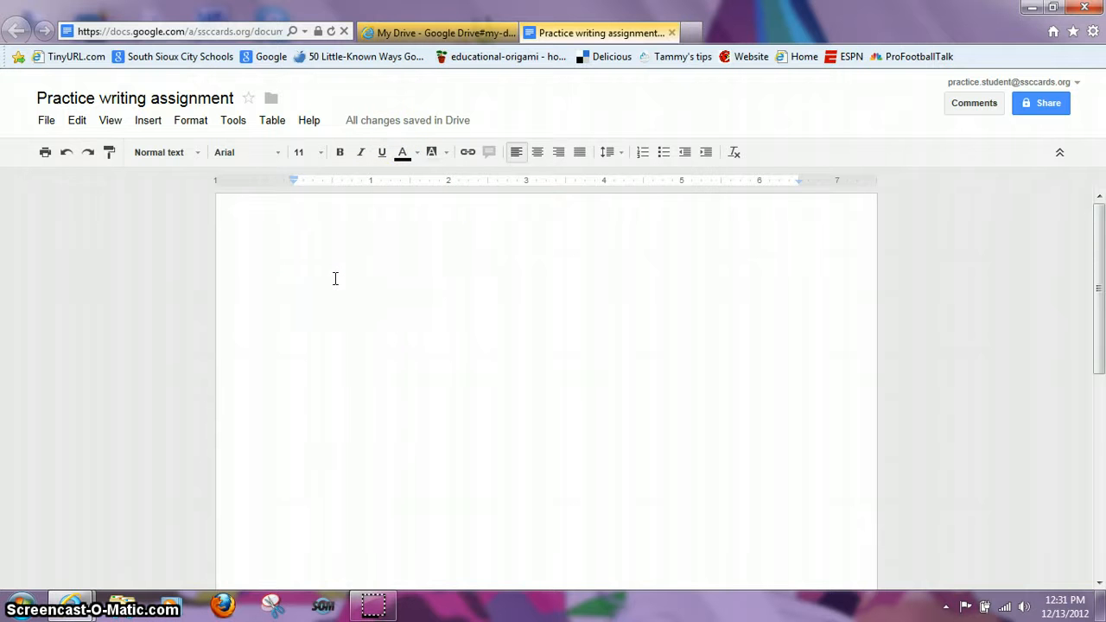
Step: Browse the File, Edit, View and Insert menus, ending on View's Paginated and Compact choices
click(50, 123)
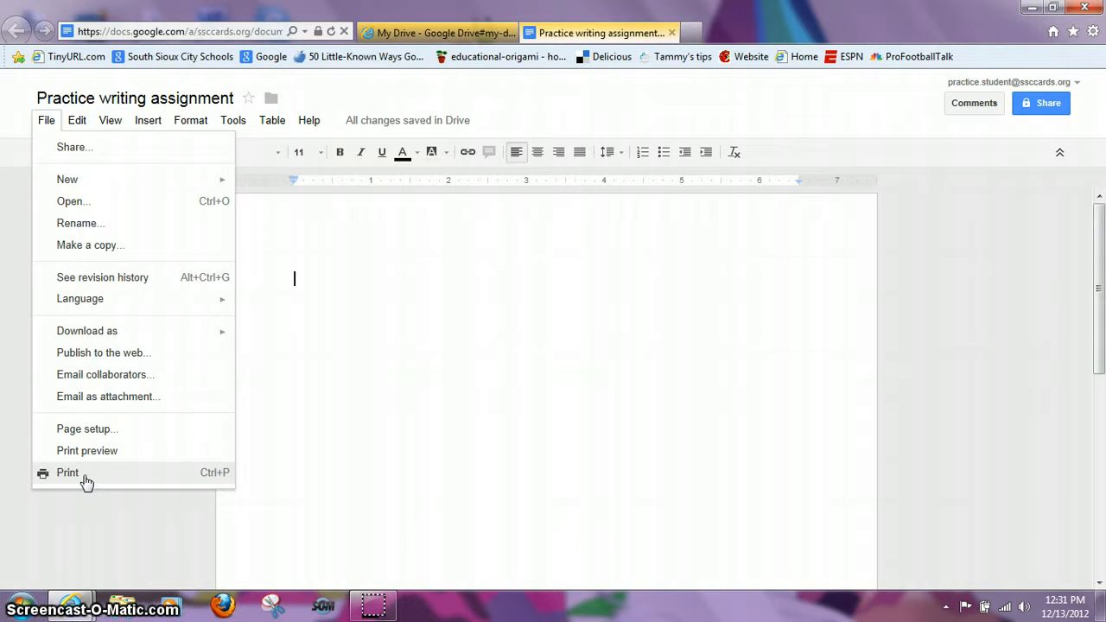
click(77, 123)
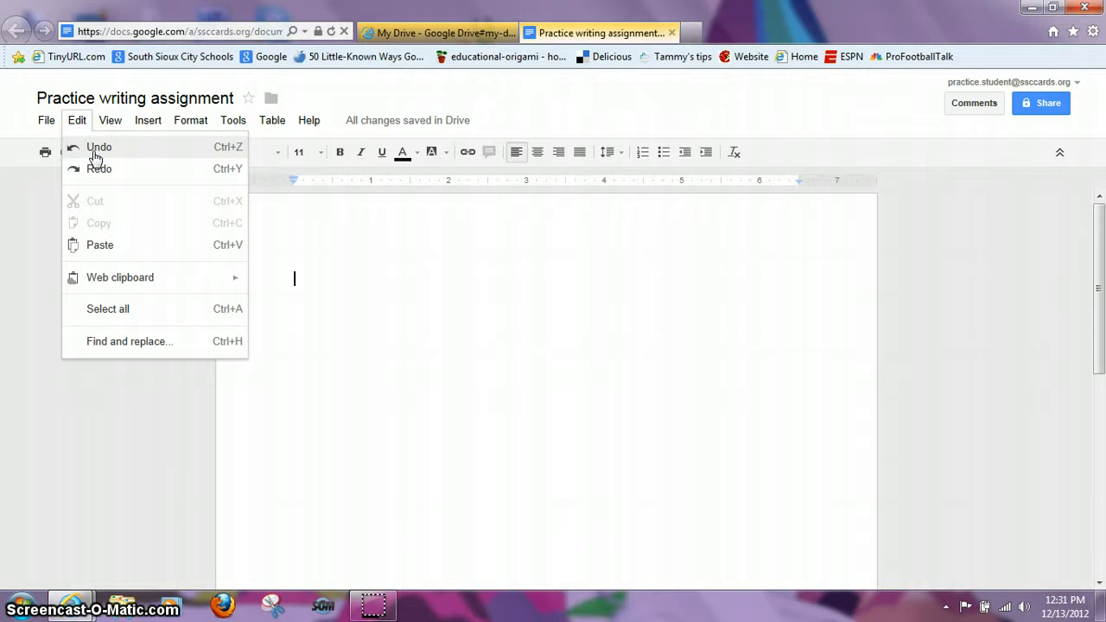
click(113, 123)
click(136, 130)
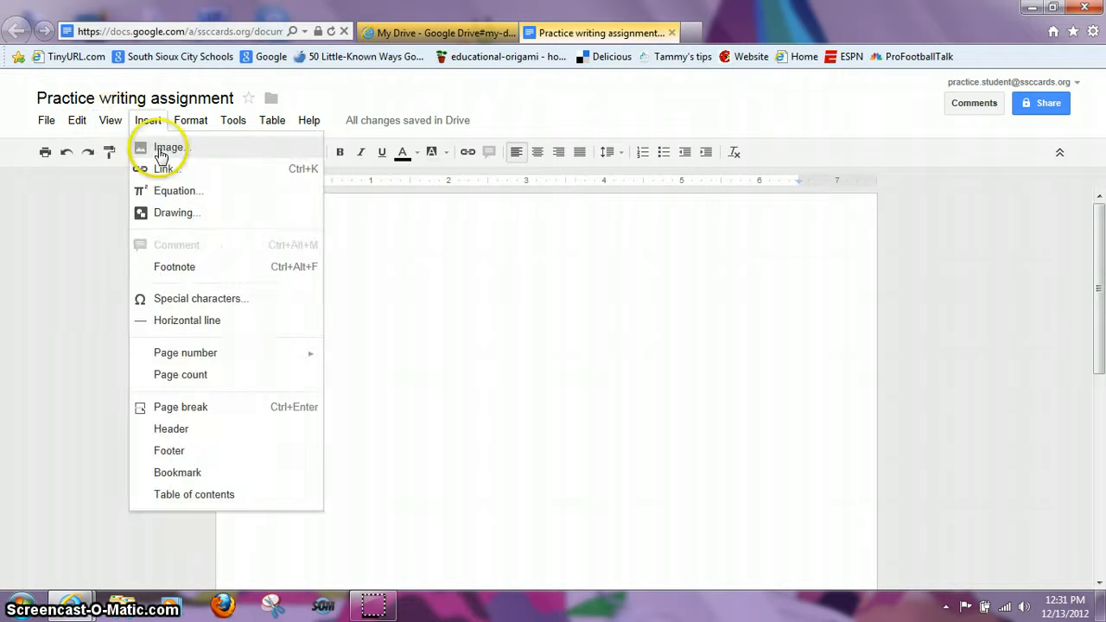
click(110, 123)
click(119, 151)
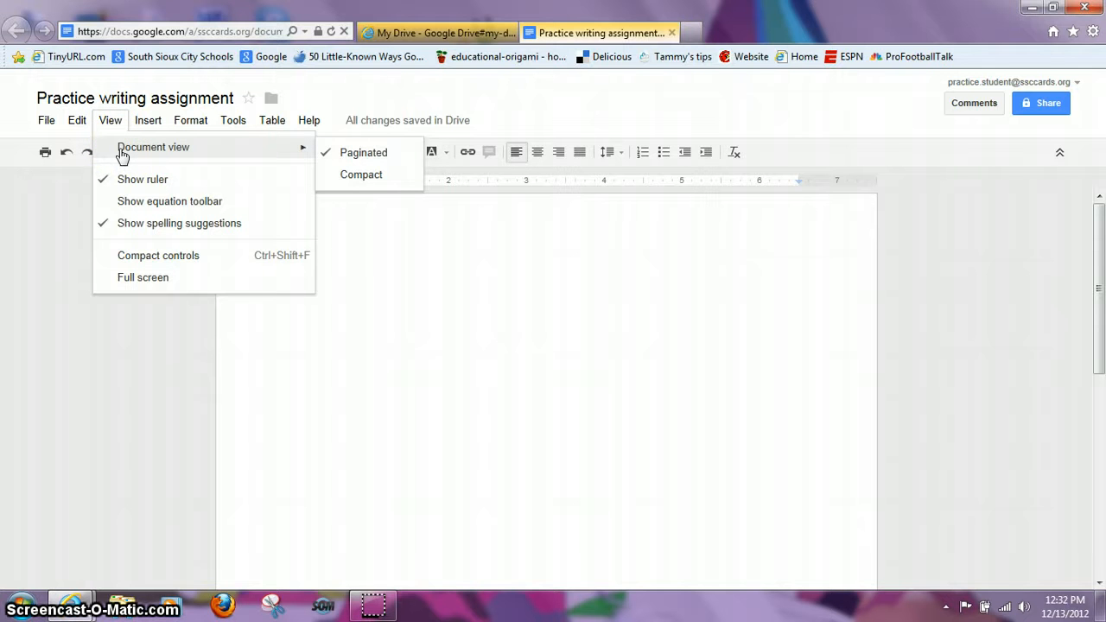
Step: Insert a blank header at the top of the page from the Insert menu
click(143, 127)
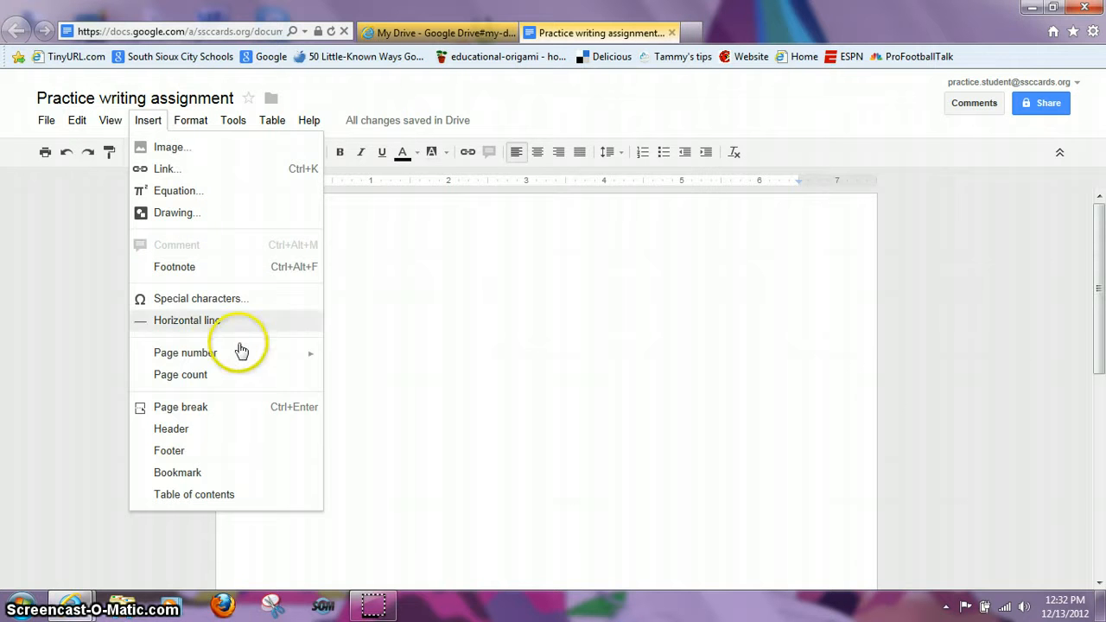
mouse_move(239, 352)
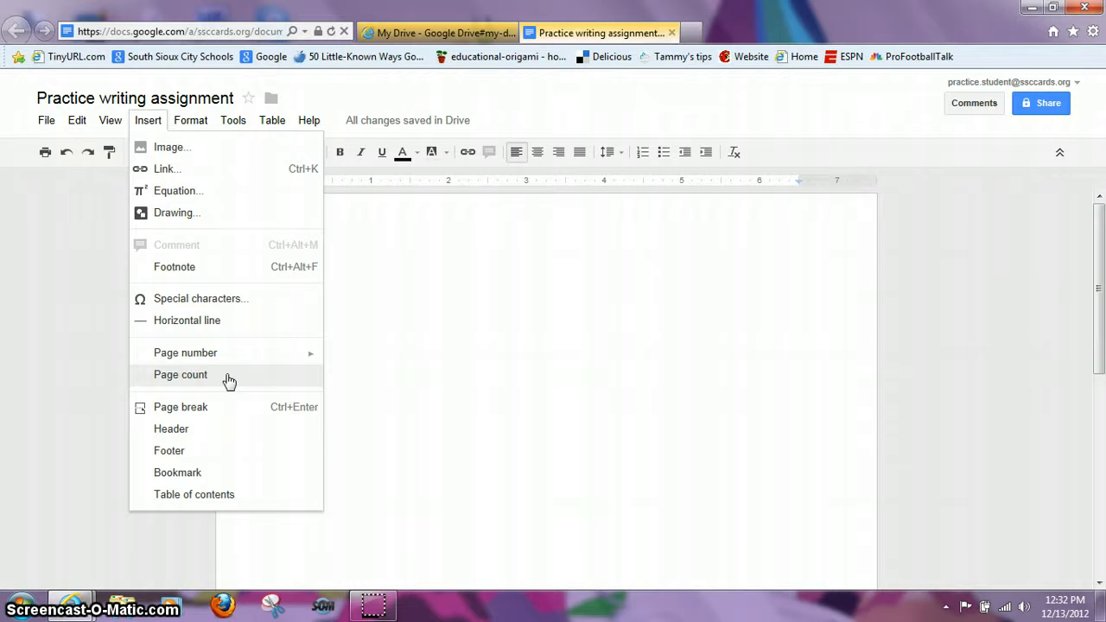
click(191, 434)
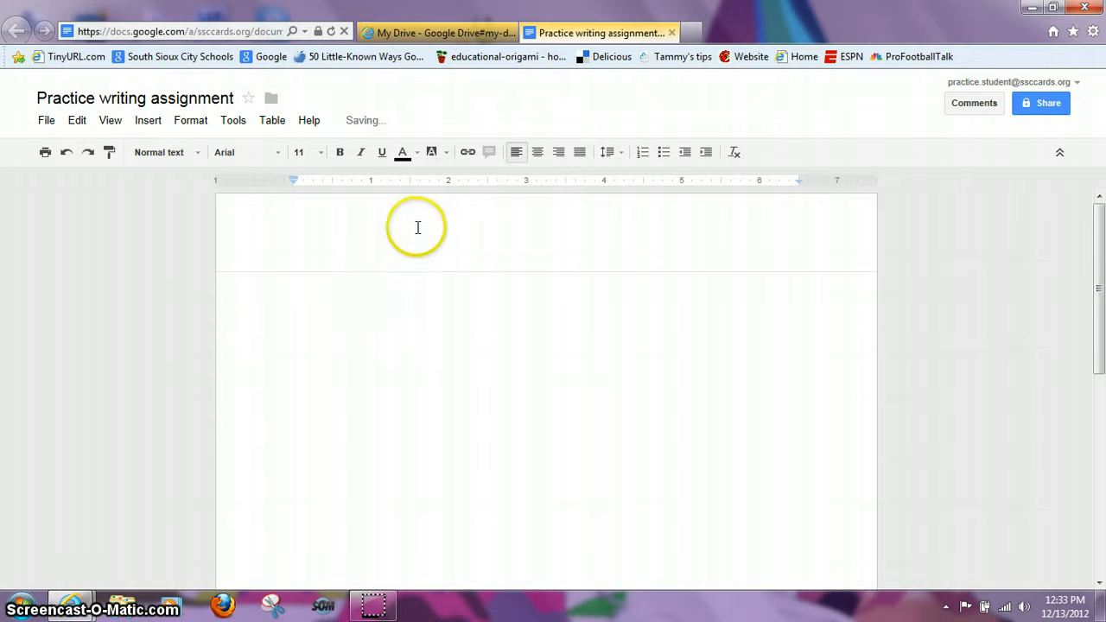
Step: Undo the added header, then browse the Insert and Format menus
click(67, 153)
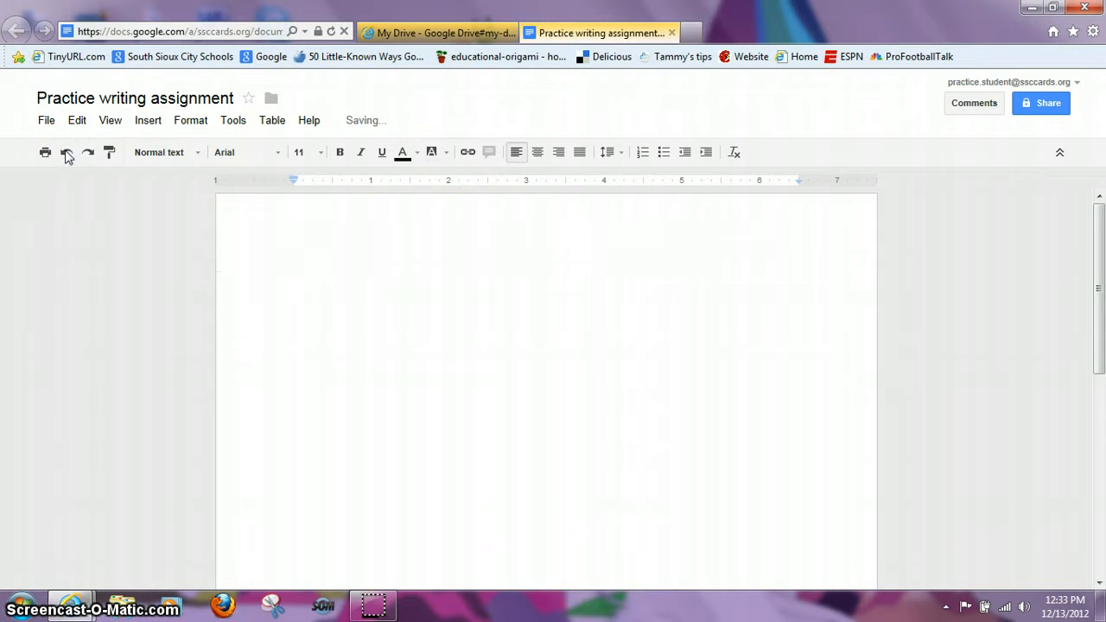
click(148, 121)
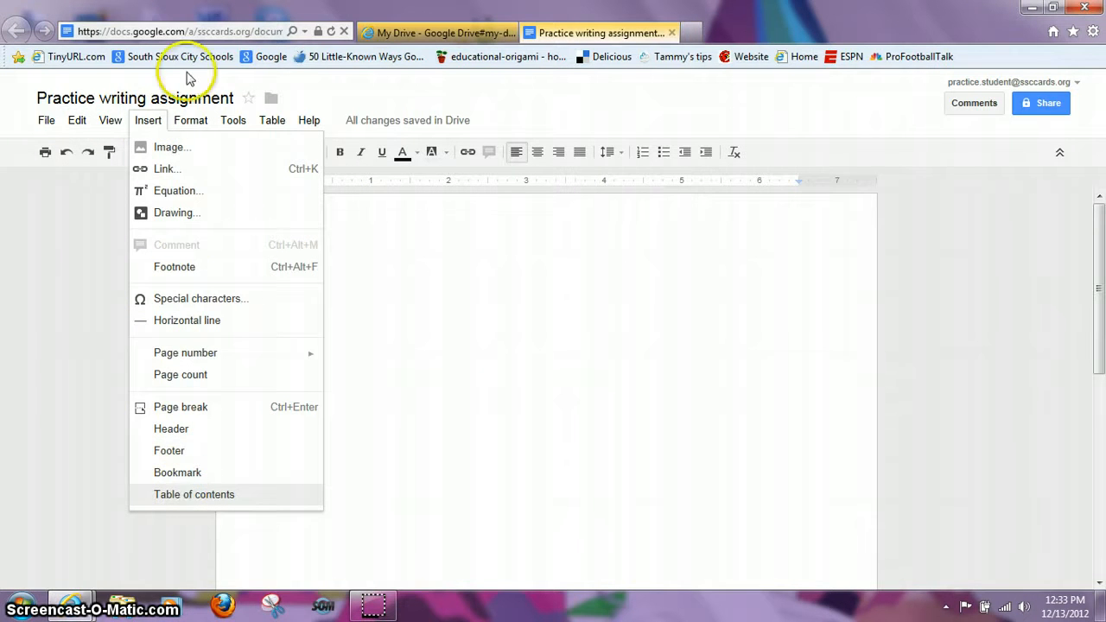
click(190, 121)
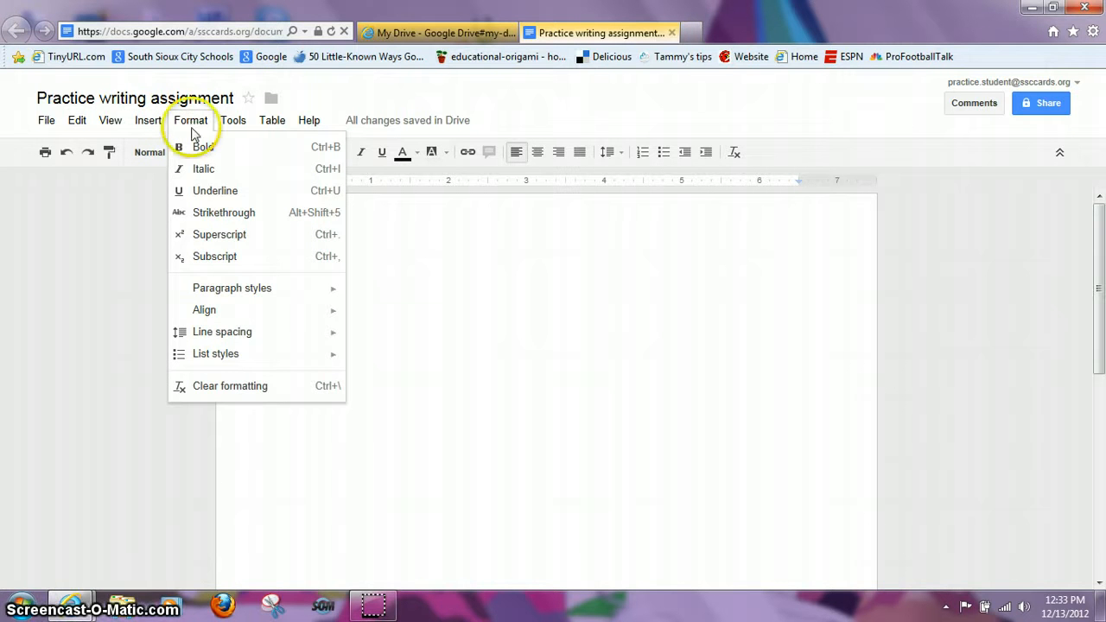
Step: Review Format options—bold, italic, paragraph styles, align, line spacing, lists—then the Tools menu
click(200, 148)
click(200, 152)
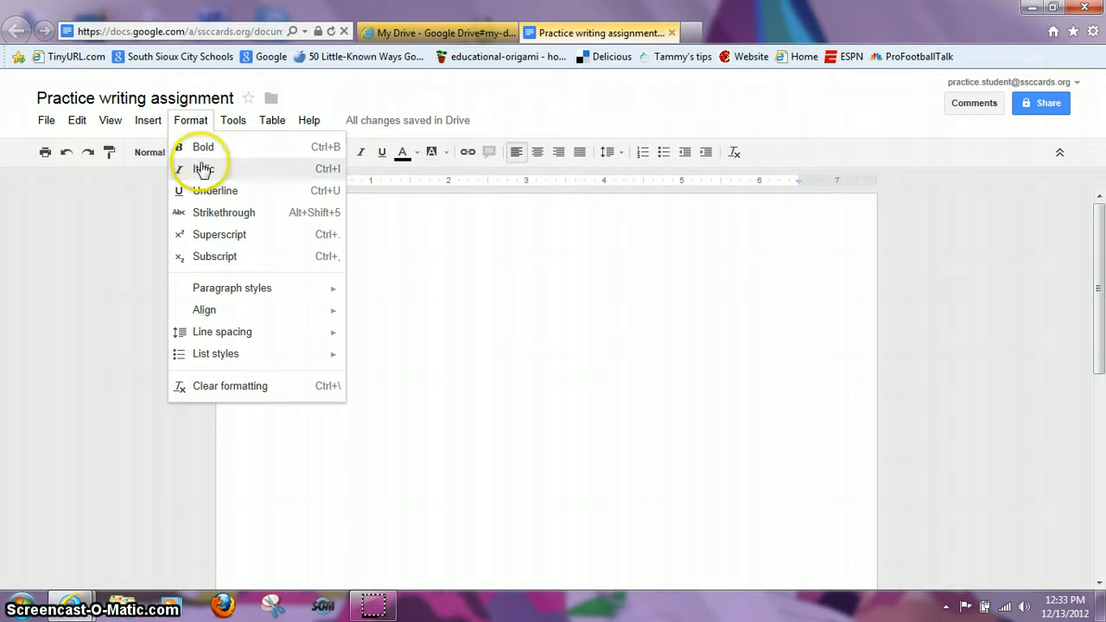
click(206, 180)
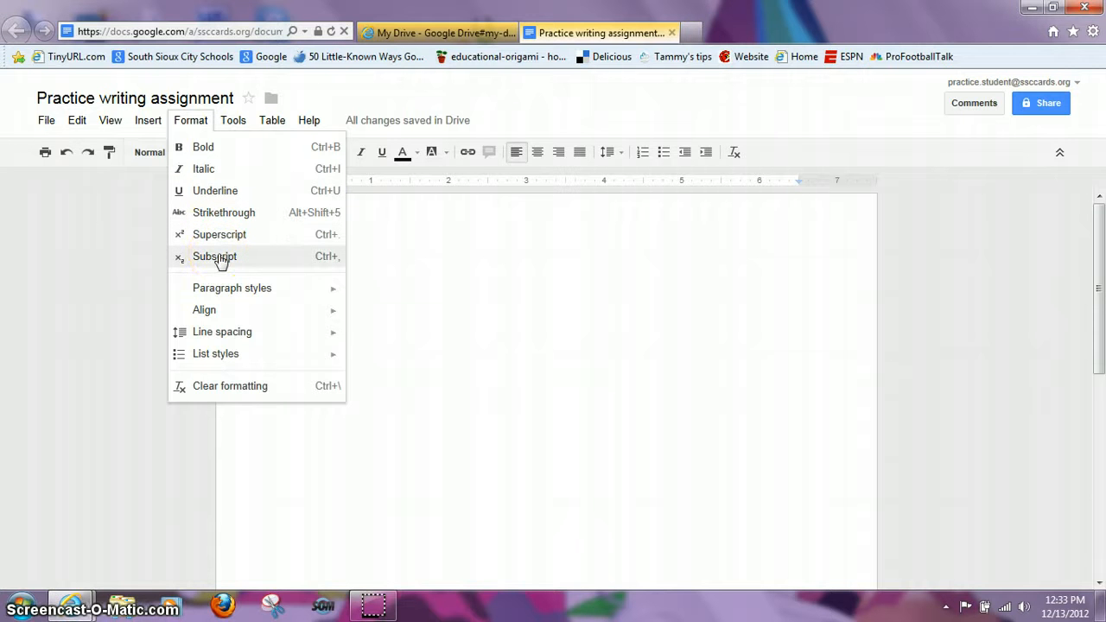
mouse_move(235, 292)
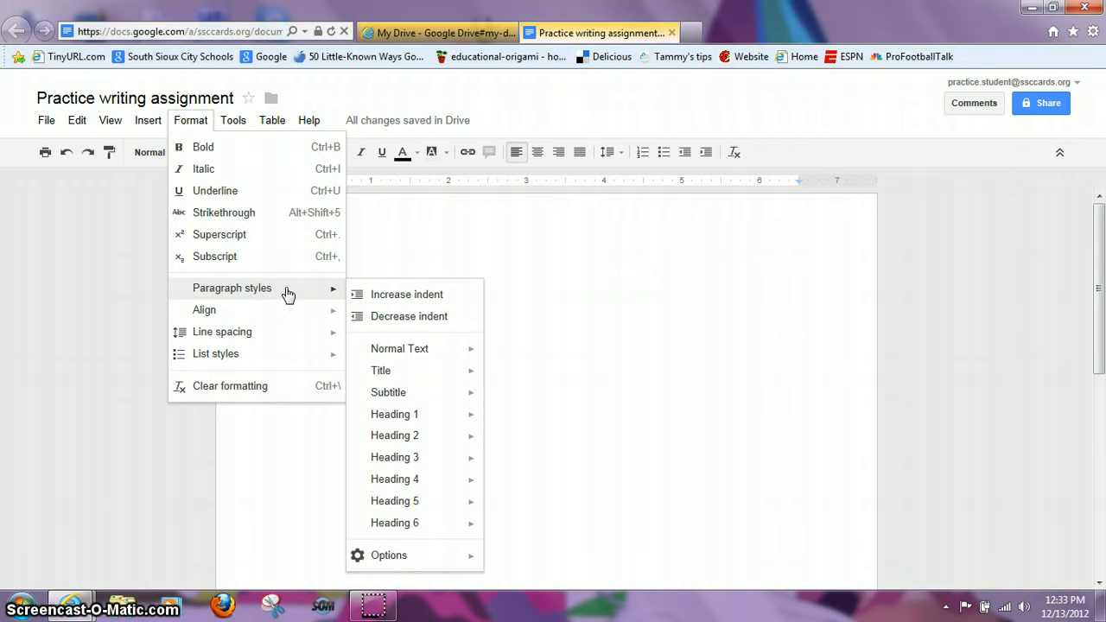
mouse_move(291, 314)
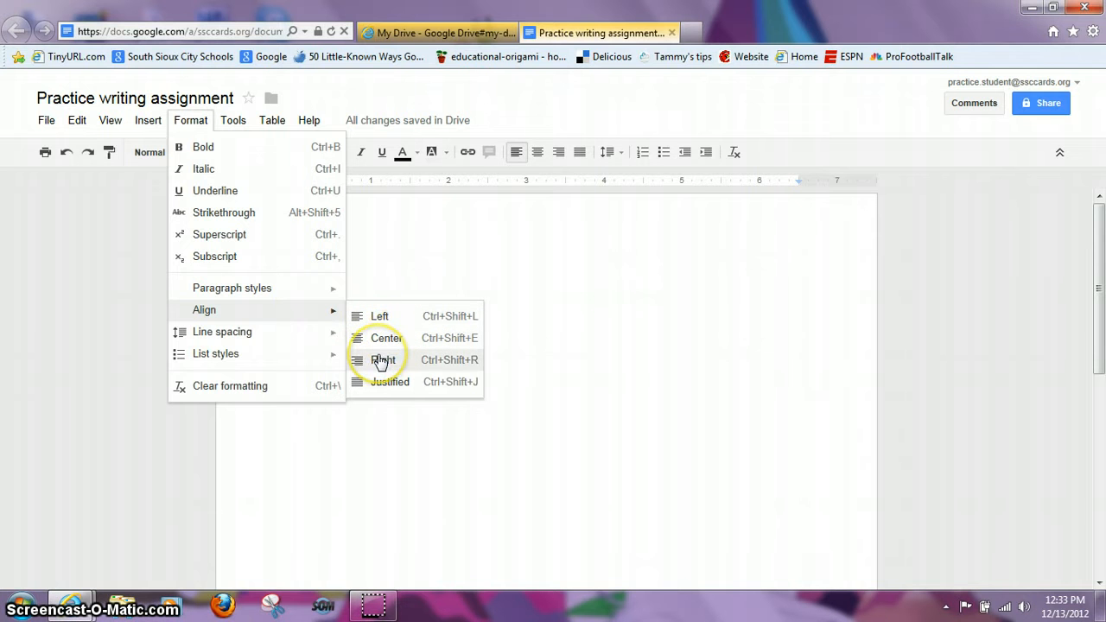
mouse_move(274, 336)
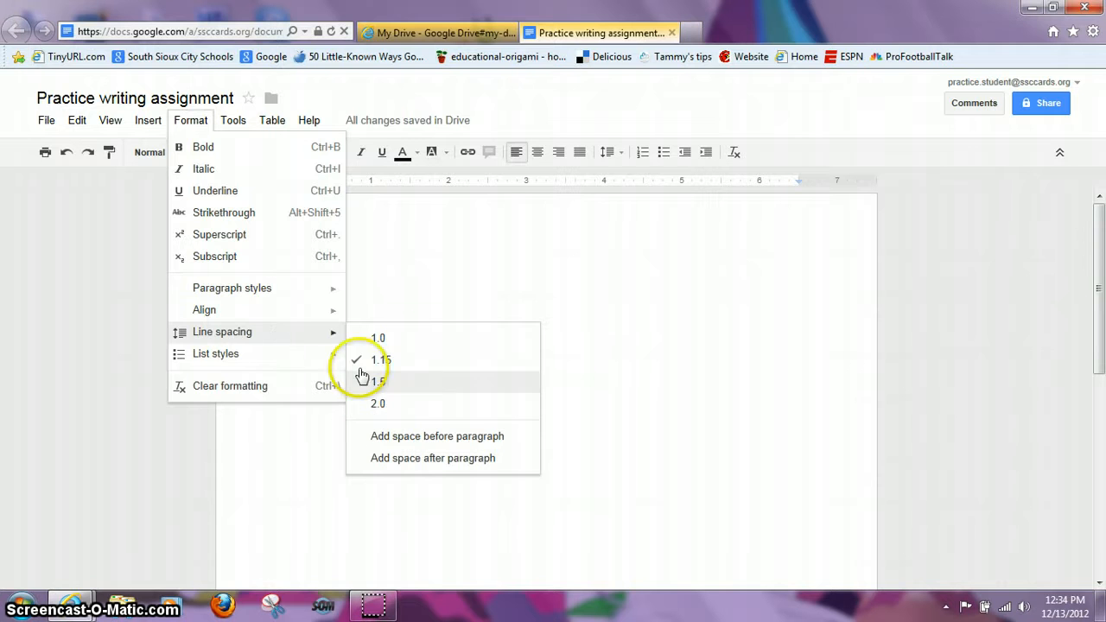
mouse_move(301, 355)
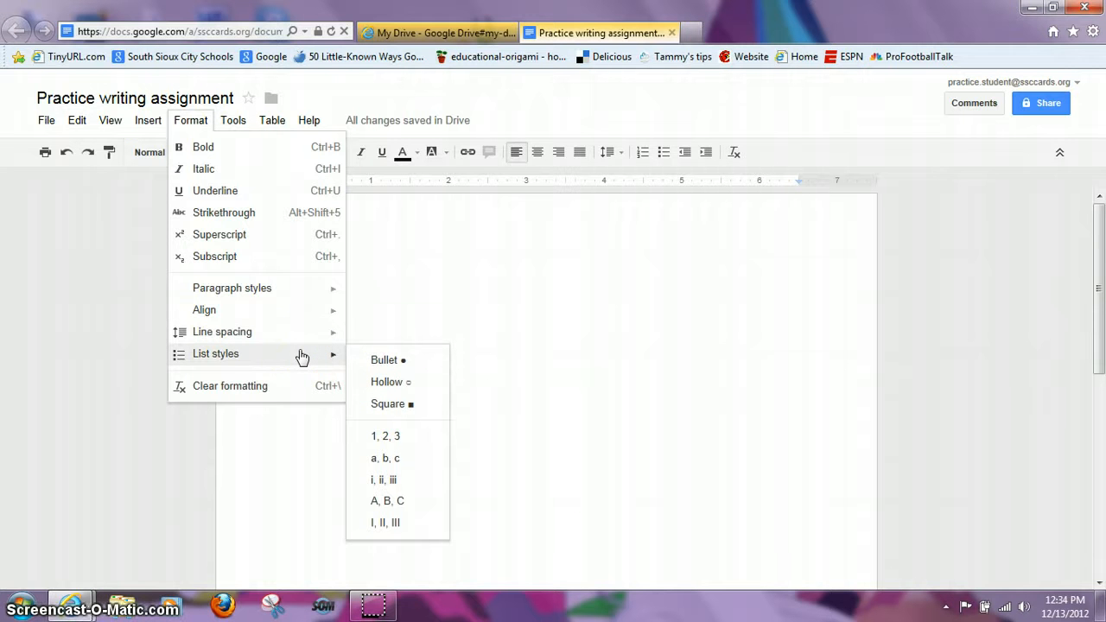
click(318, 366)
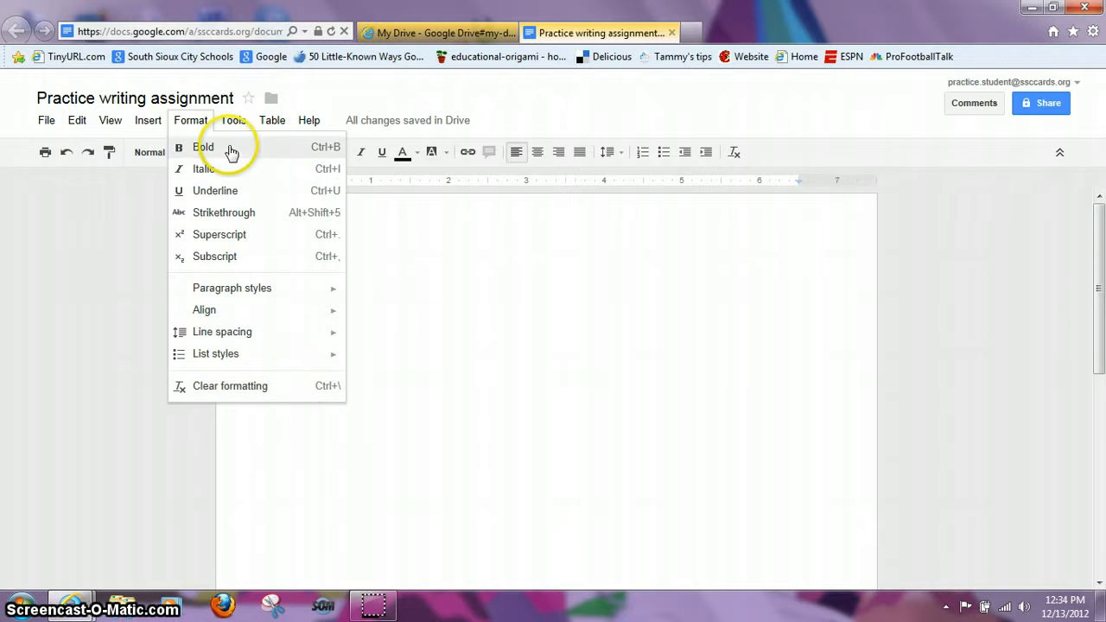
mouse_move(236, 125)
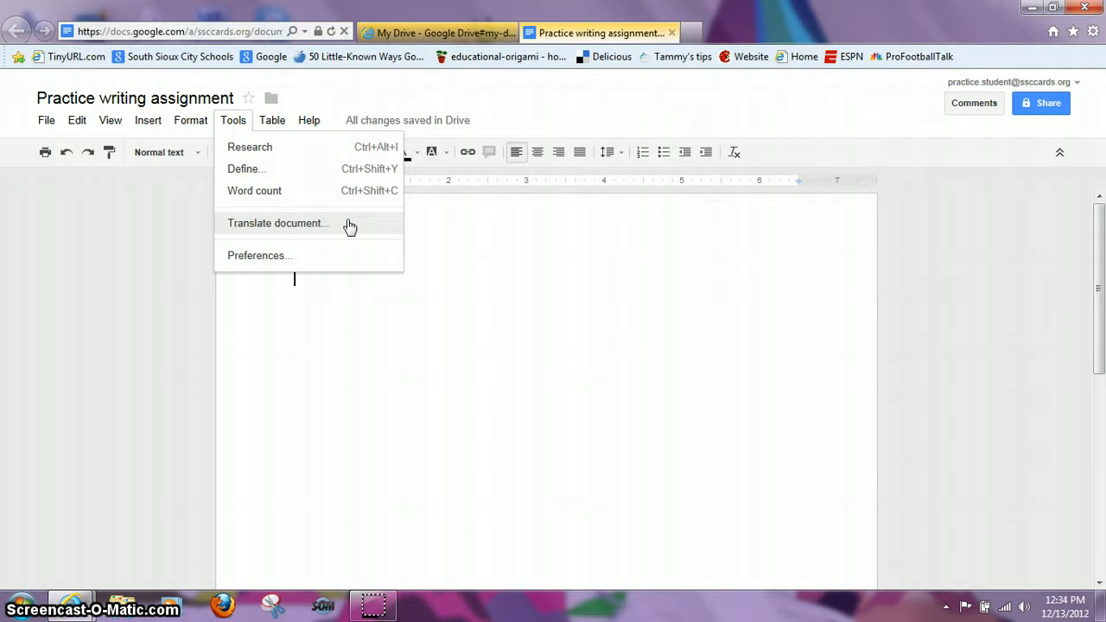
Step: View the Table menu's Insert table grid, then show the Help options
click(276, 122)
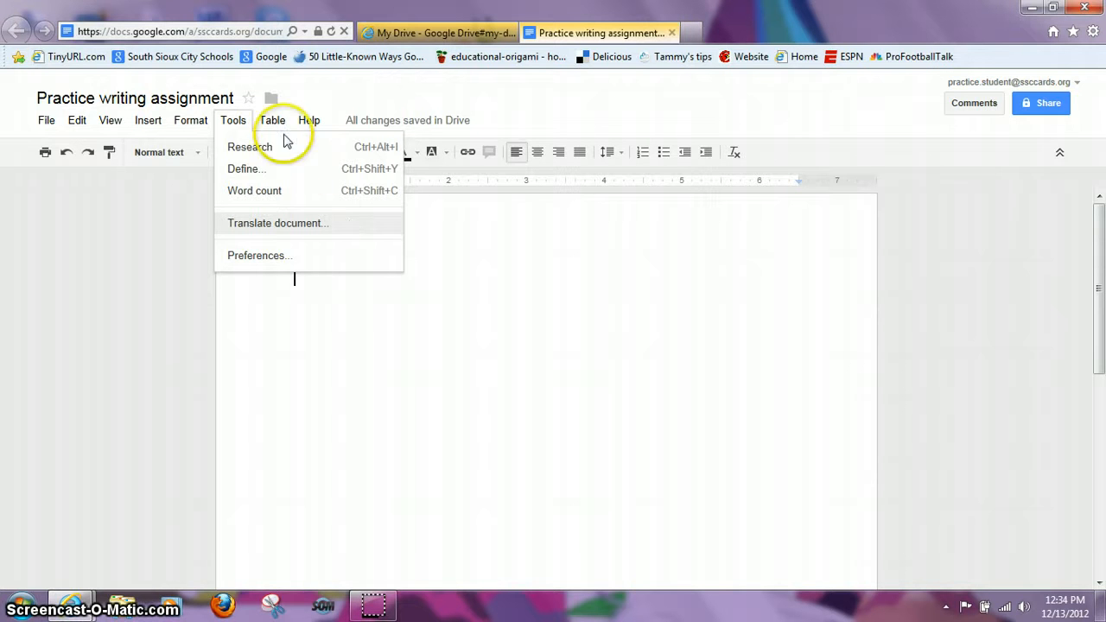
mouse_move(290, 150)
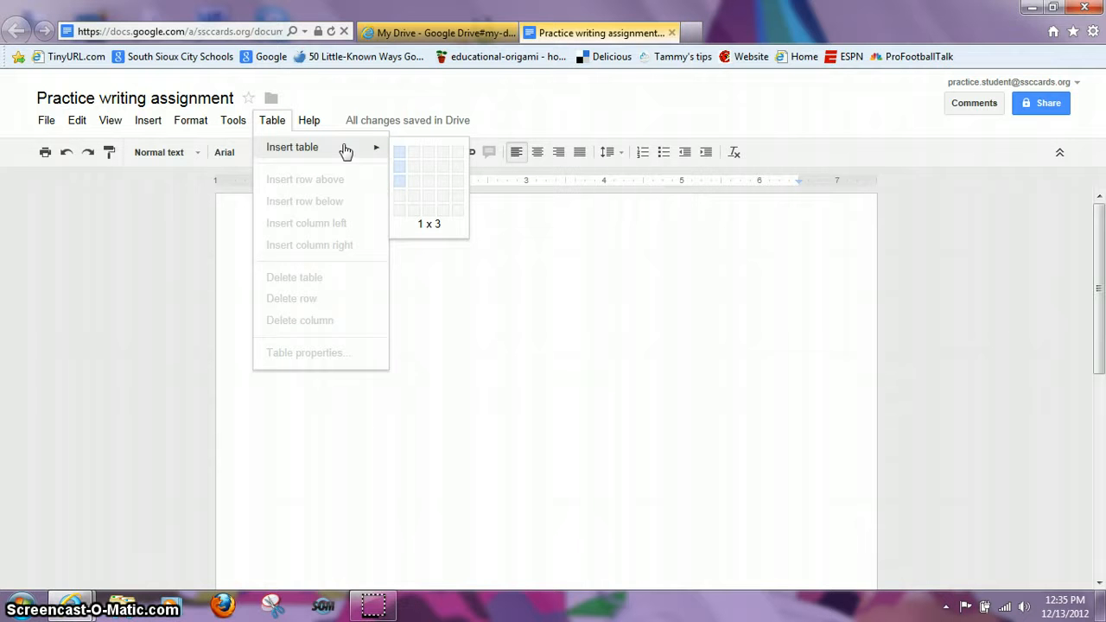
click(316, 125)
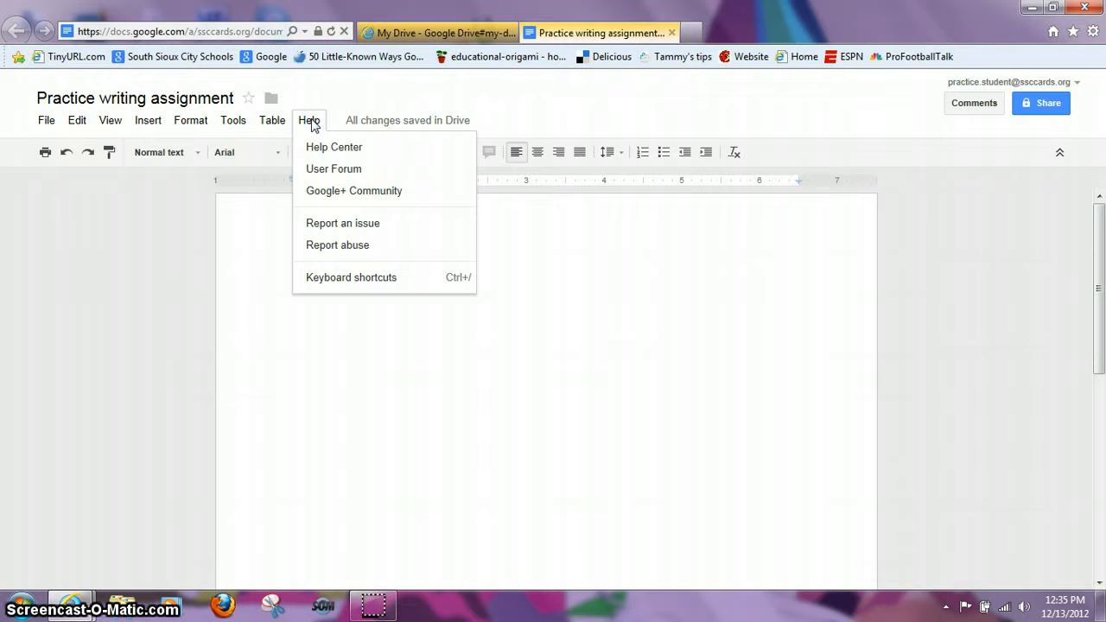
Step: Look over Help Center and User Forum, then dismiss Help back to the blank page
click(318, 149)
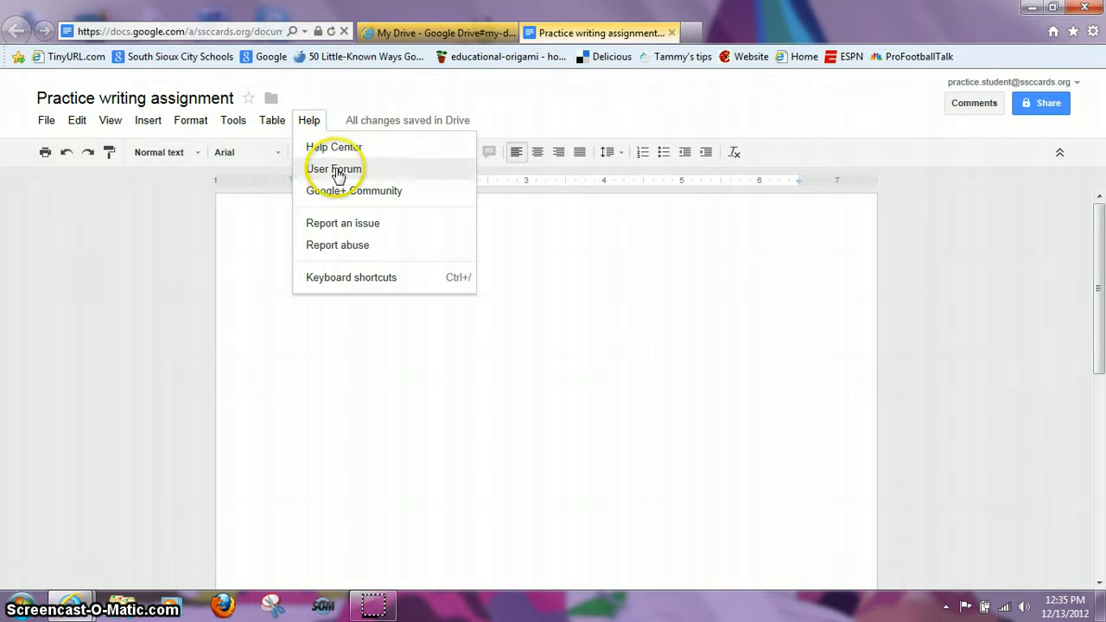
click(337, 171)
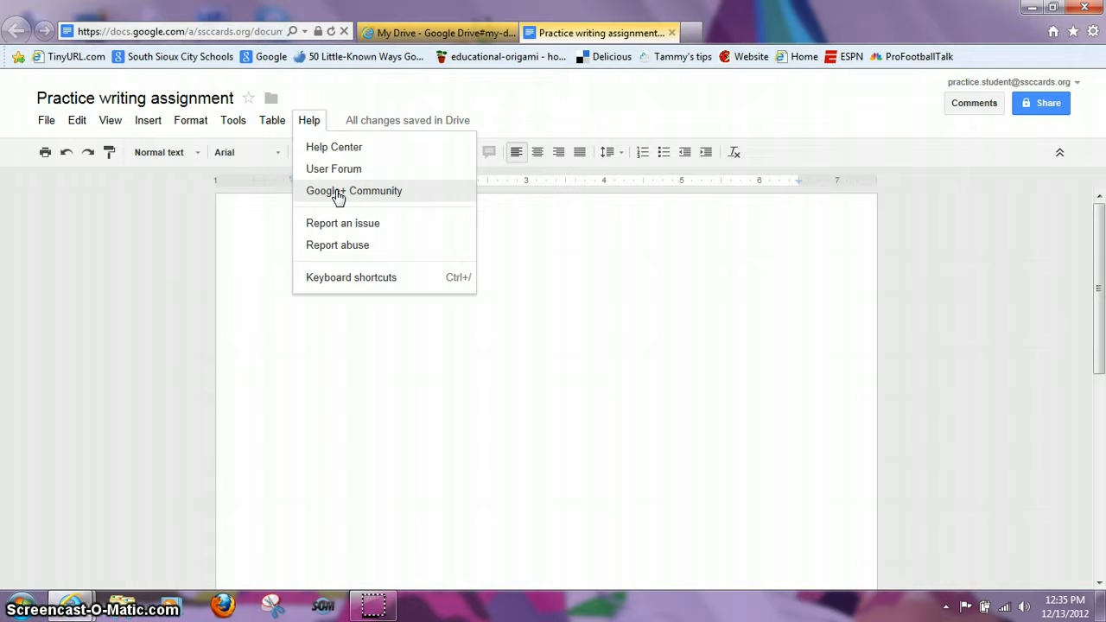
click(535, 238)
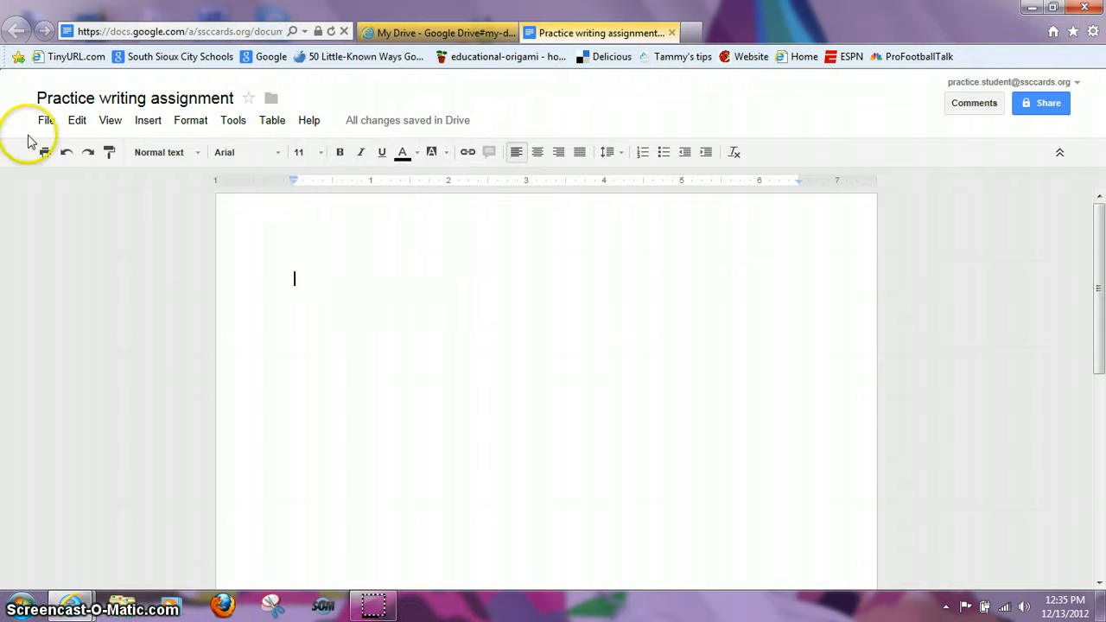
Step: Show the Normal text styles list with Heading 1's submenu expanded
click(87, 154)
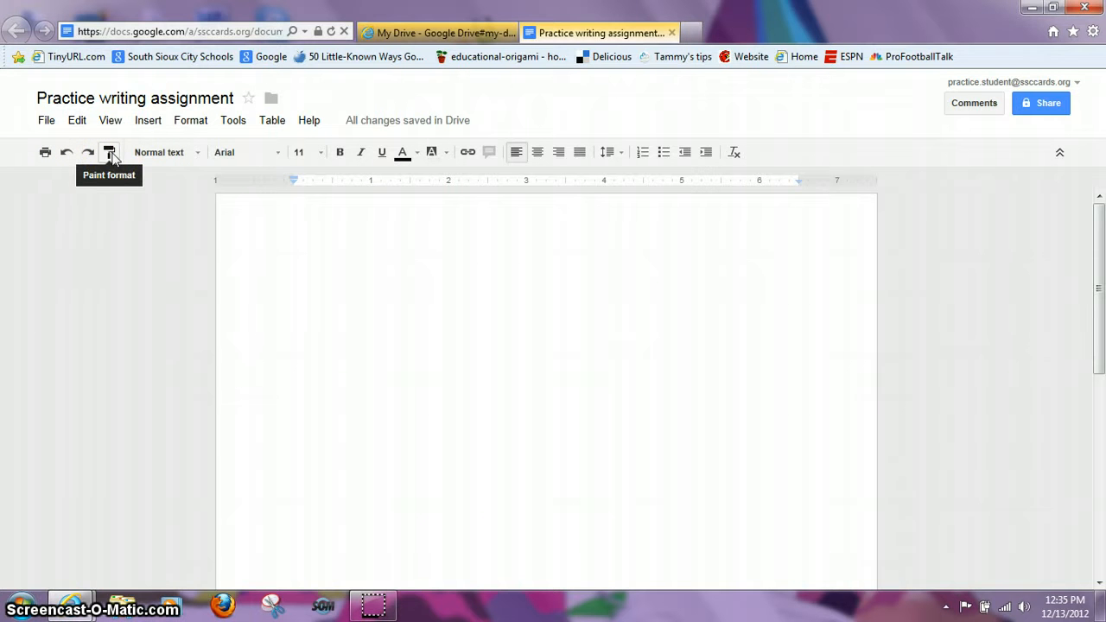
click(198, 153)
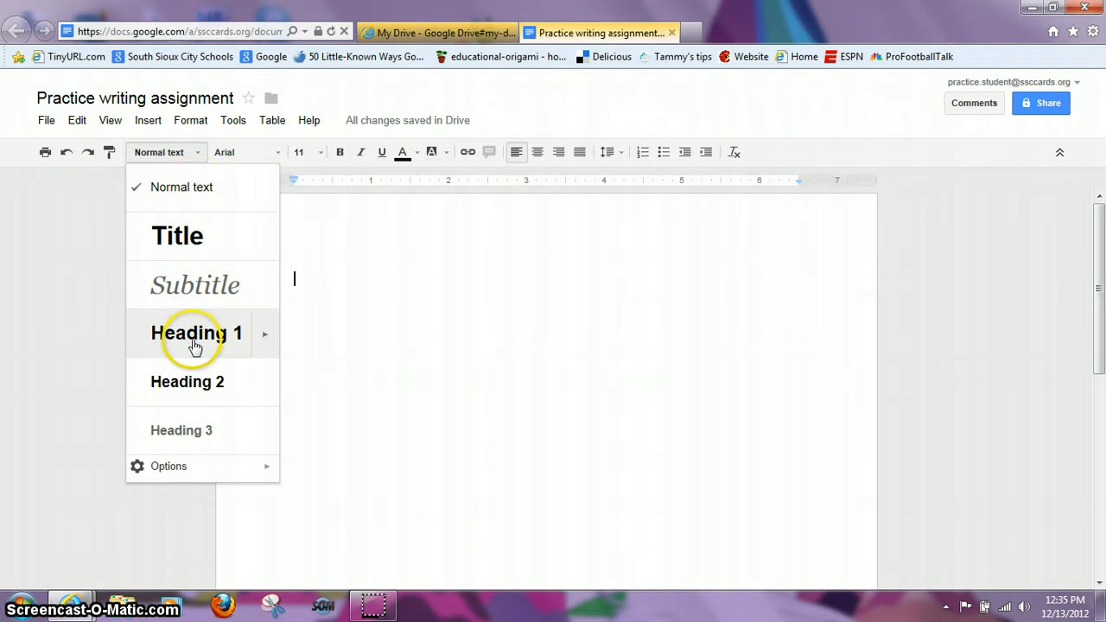
mouse_move(259, 348)
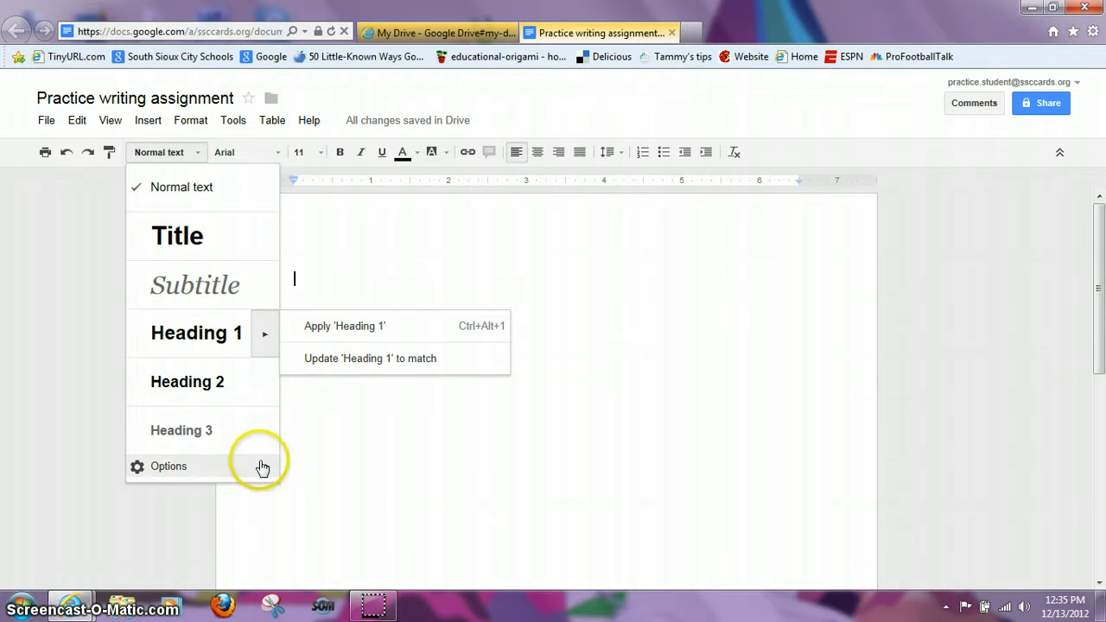
Step: Set the font to Verdana and the font size to 12
click(279, 153)
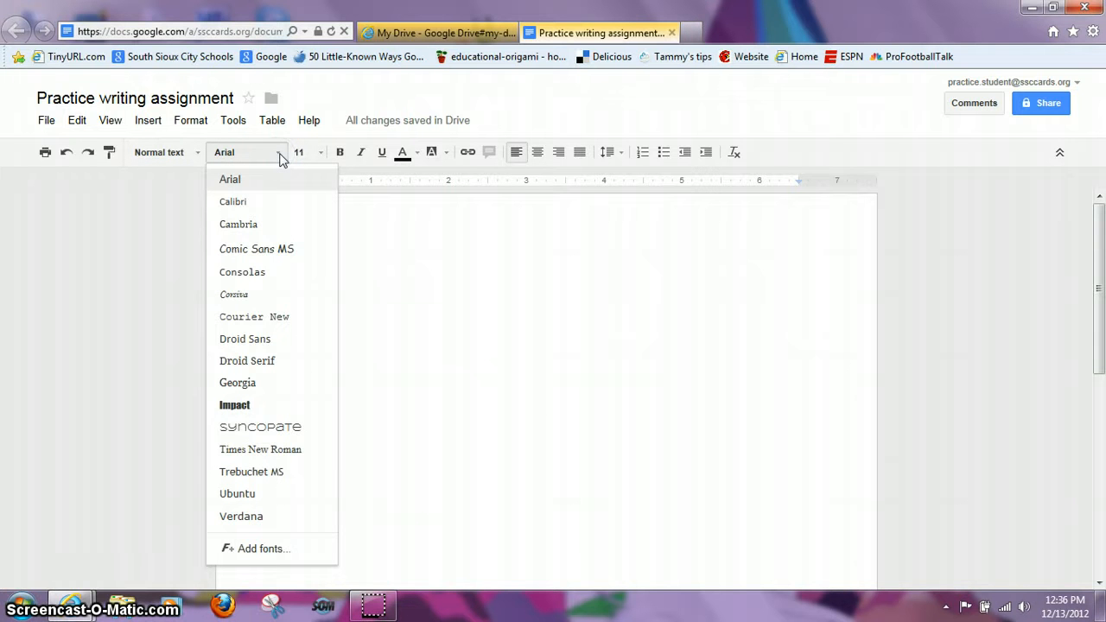
click(242, 517)
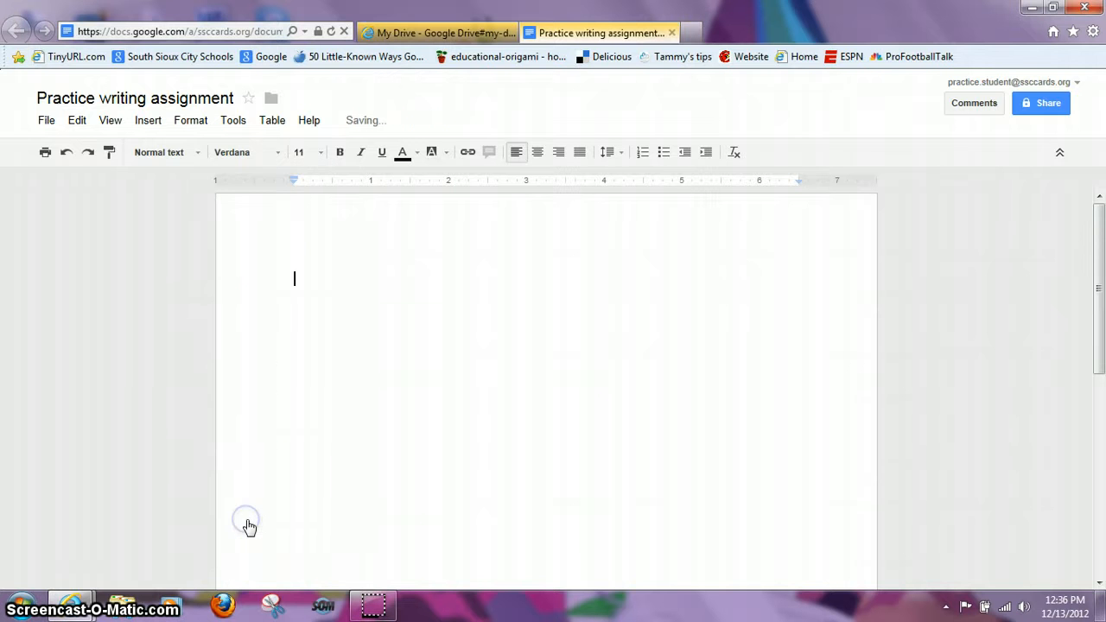
click(321, 156)
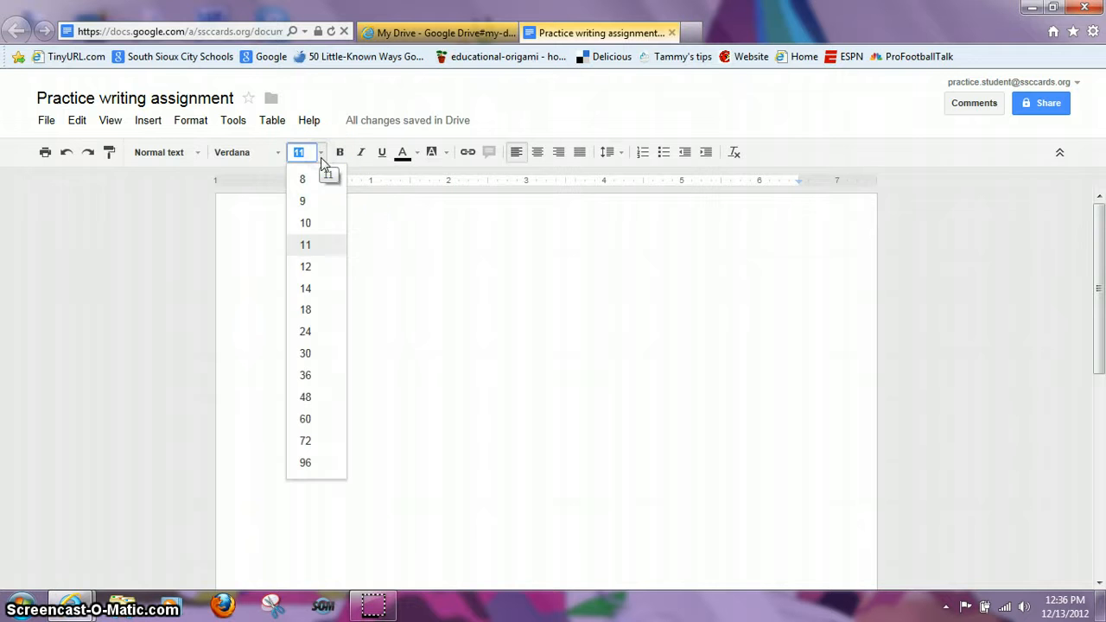
click(317, 266)
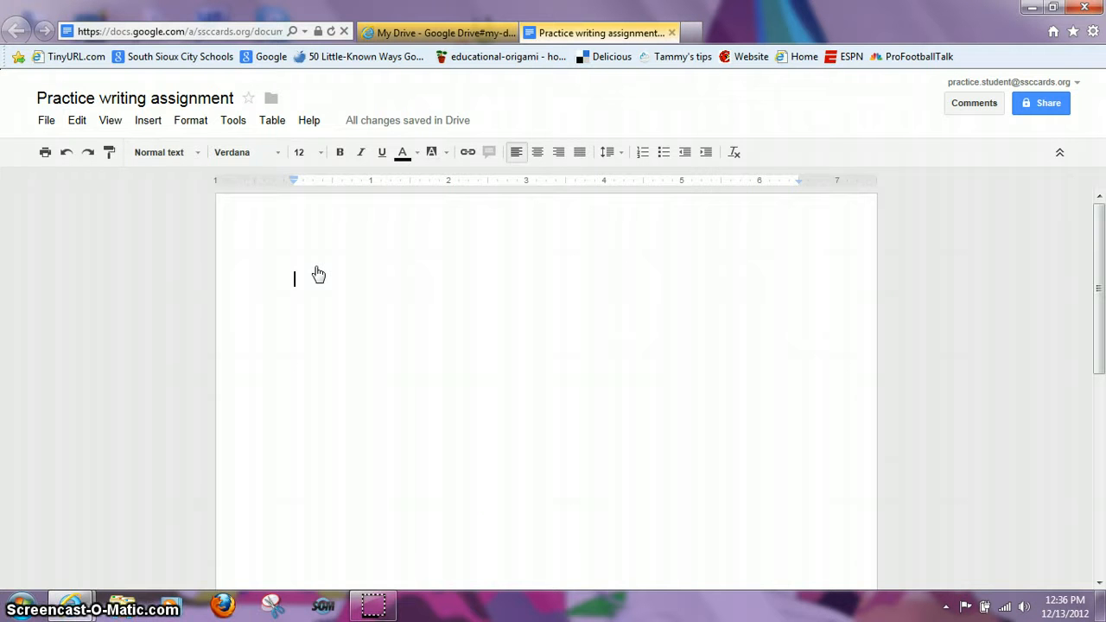
Step: Write 'This is my practice writing test.' on the blank page
text(This is my pr)
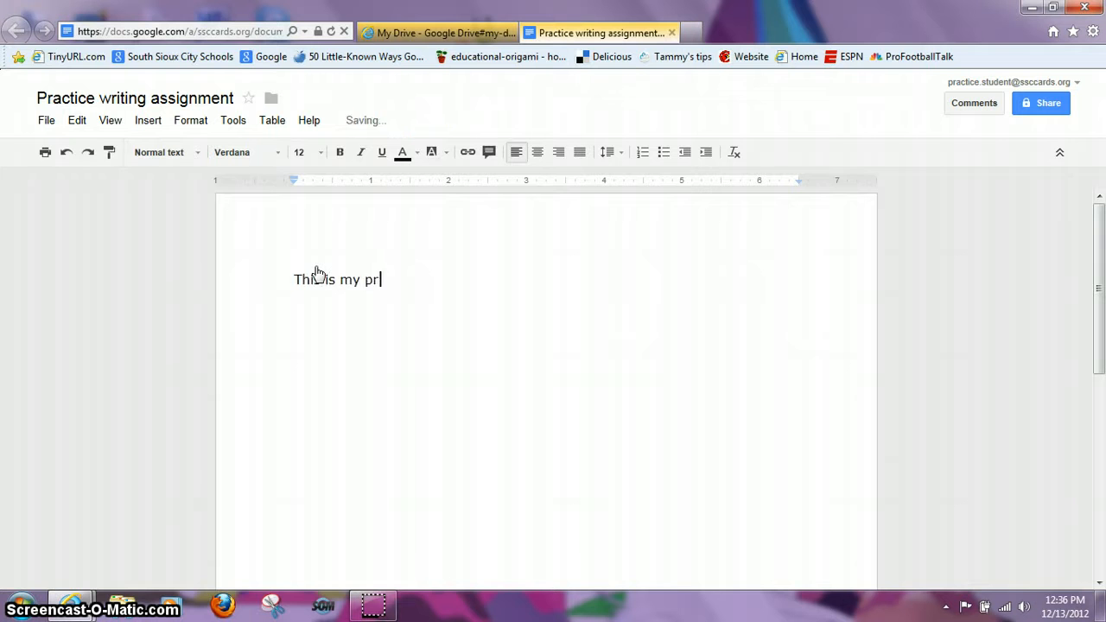
text(actice writing test.)
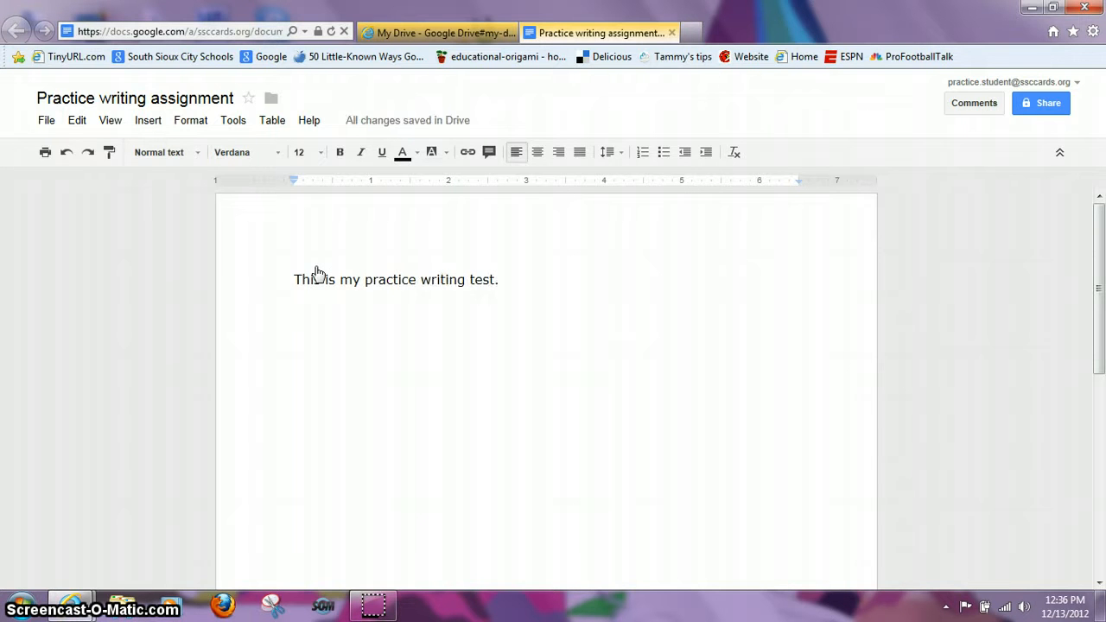
mouse_move(387, 131)
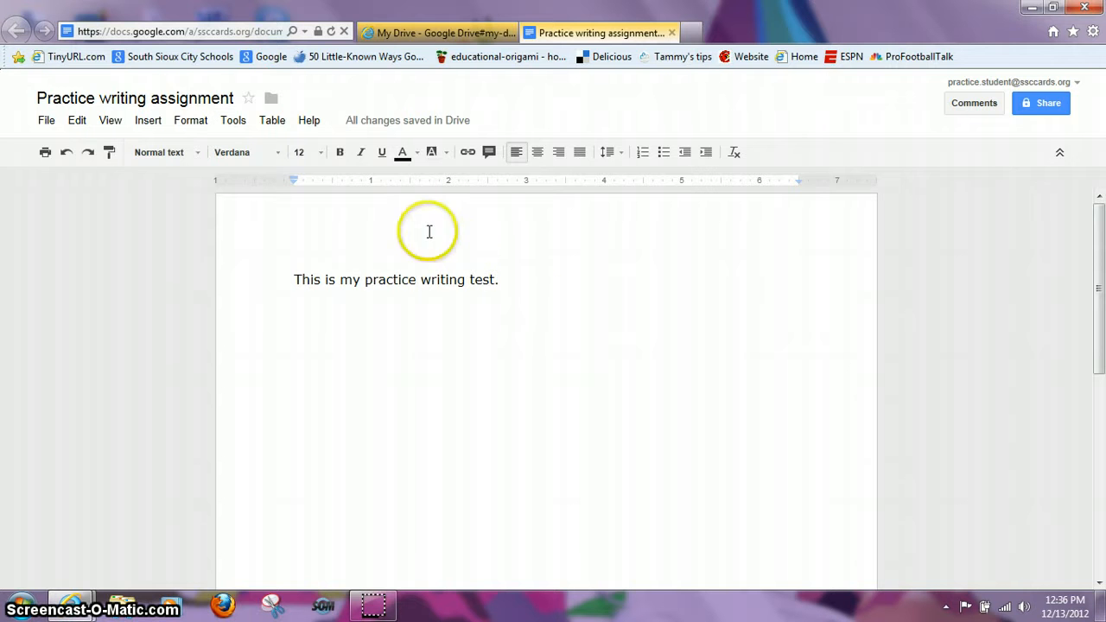
key(BackSpace)
key(BackSpace)
key(BackSpace)
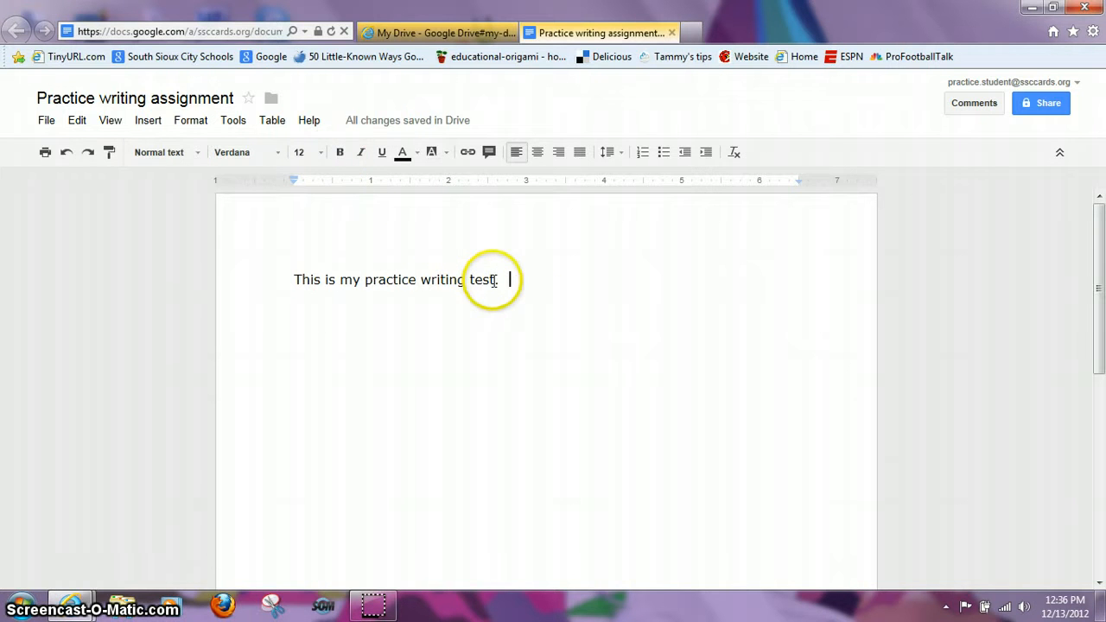
click(483, 279)
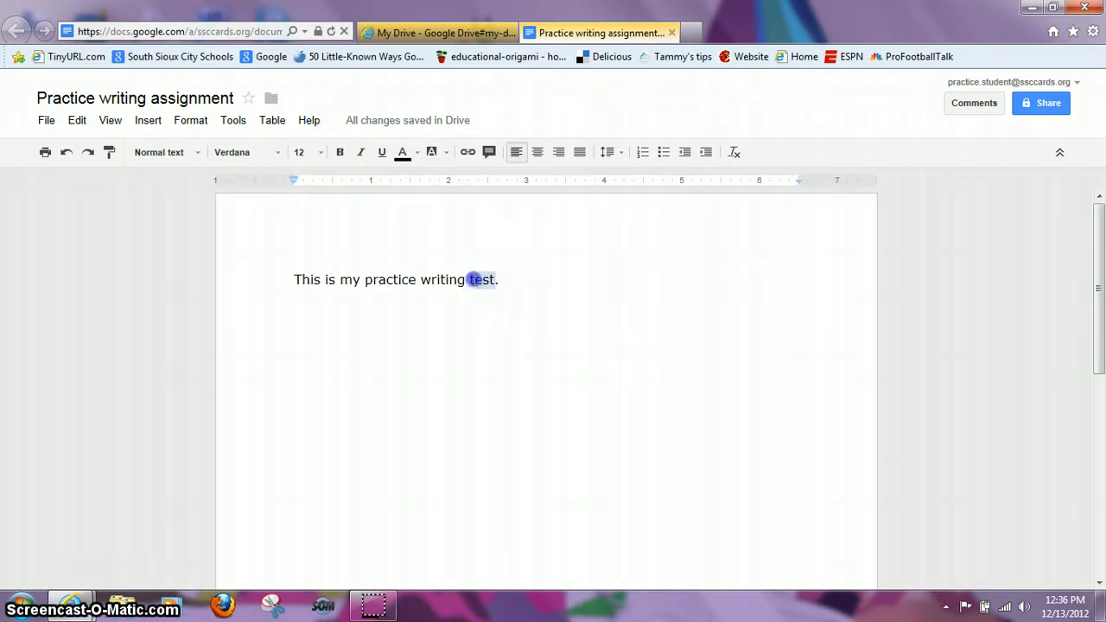
click(340, 152)
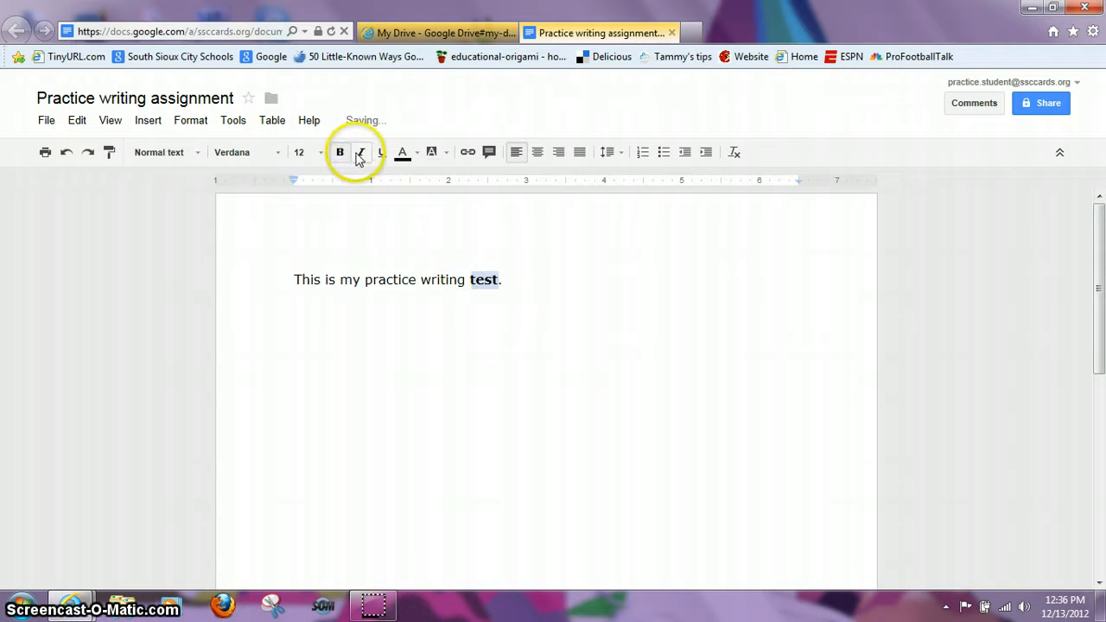
click(360, 153)
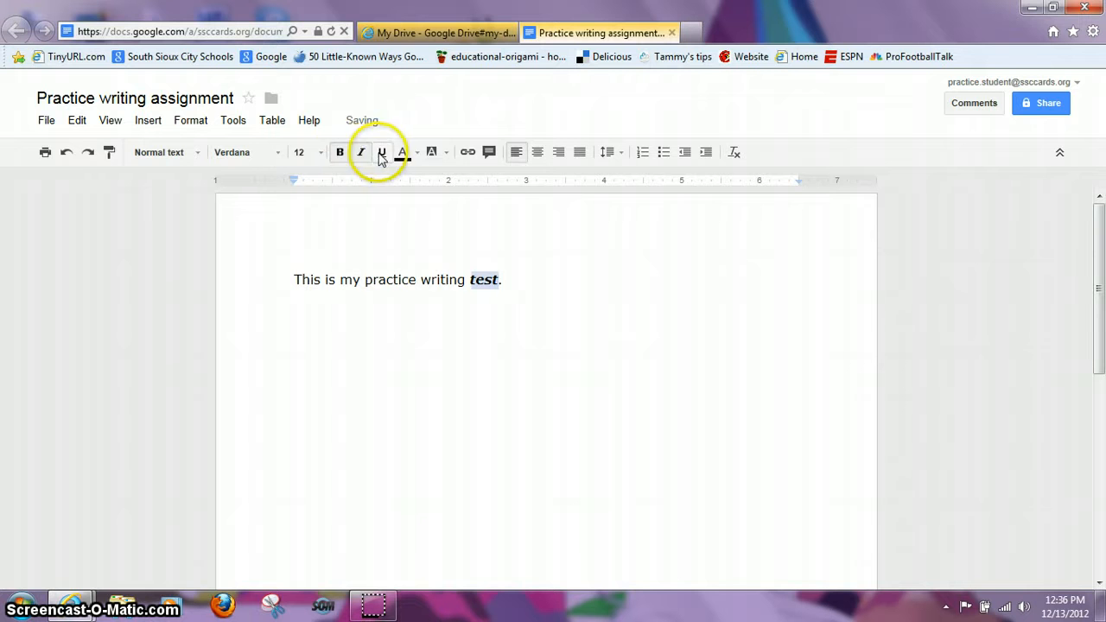
click(382, 153)
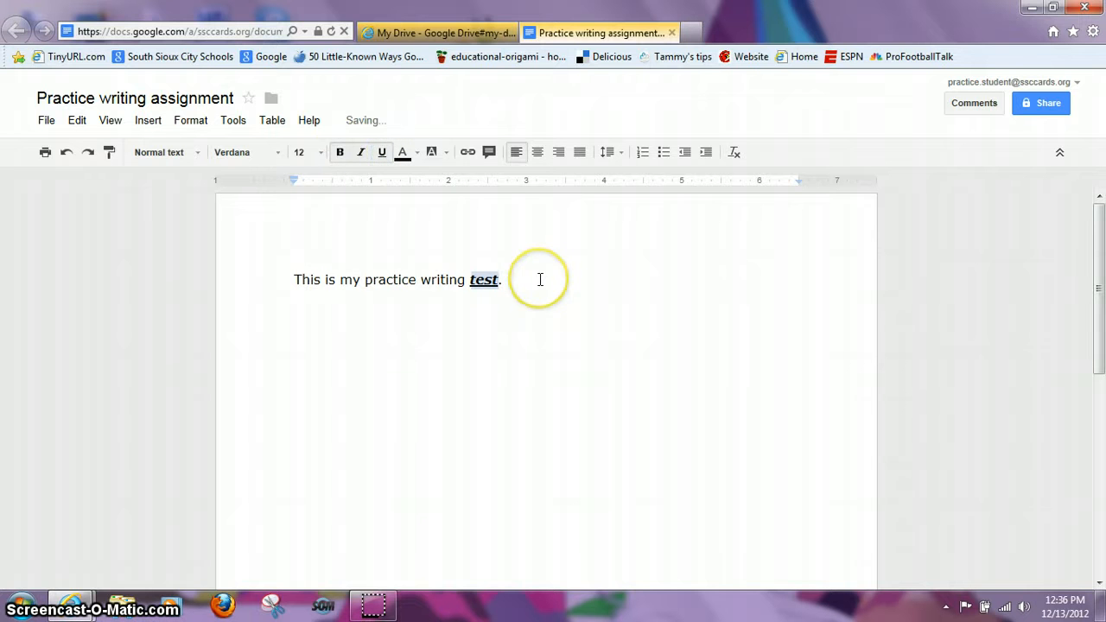
click(382, 152)
click(362, 153)
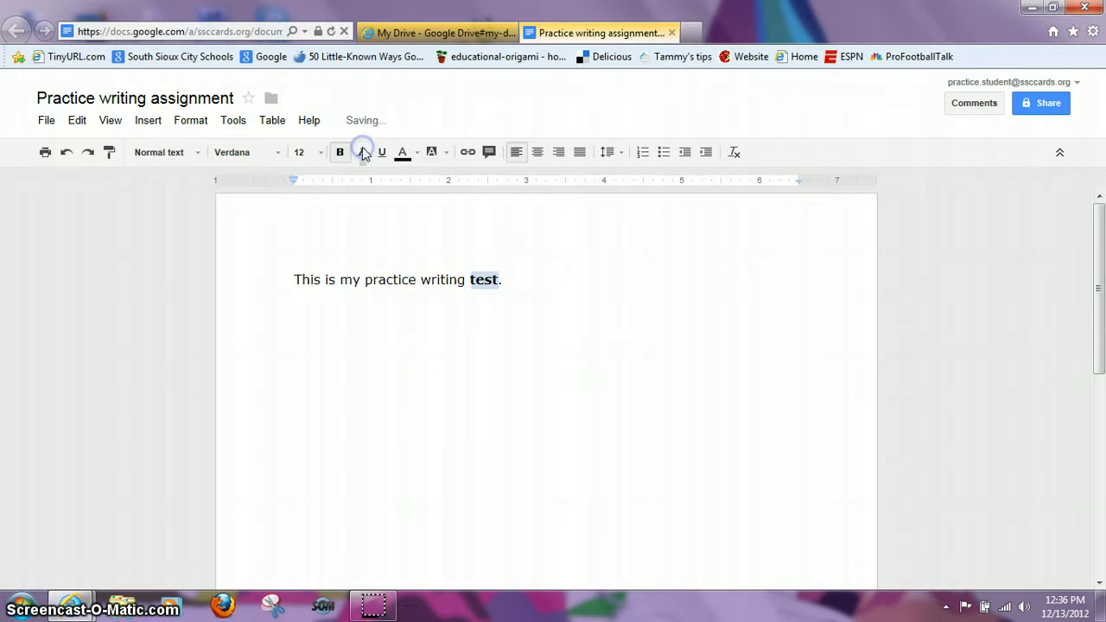
click(339, 152)
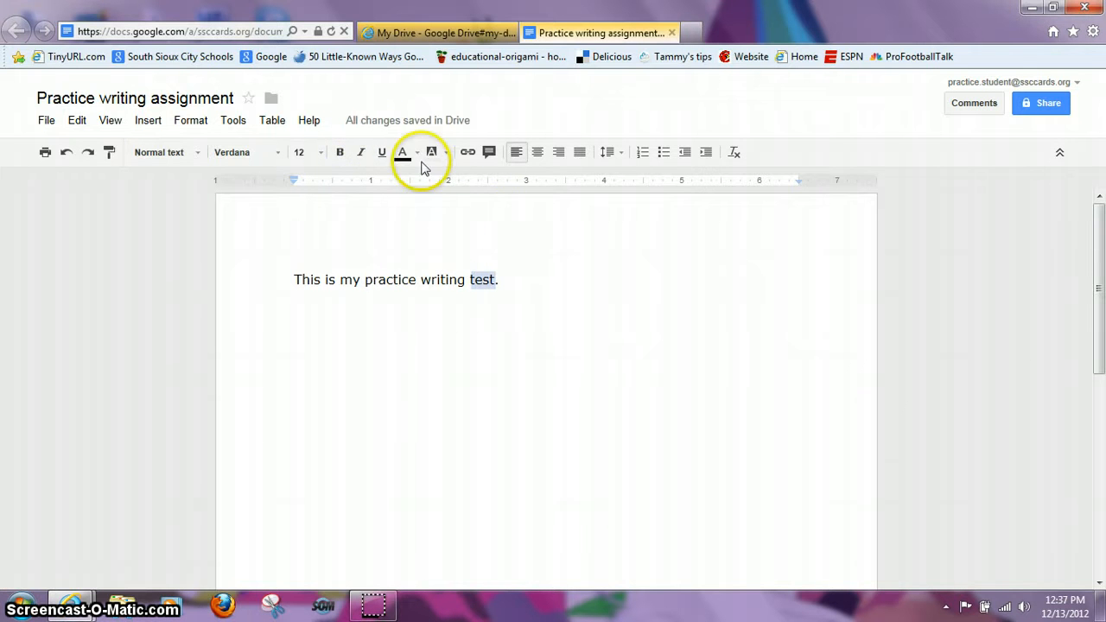
Step: Browse the text colour palette, then choose orange as text background colour
click(417, 153)
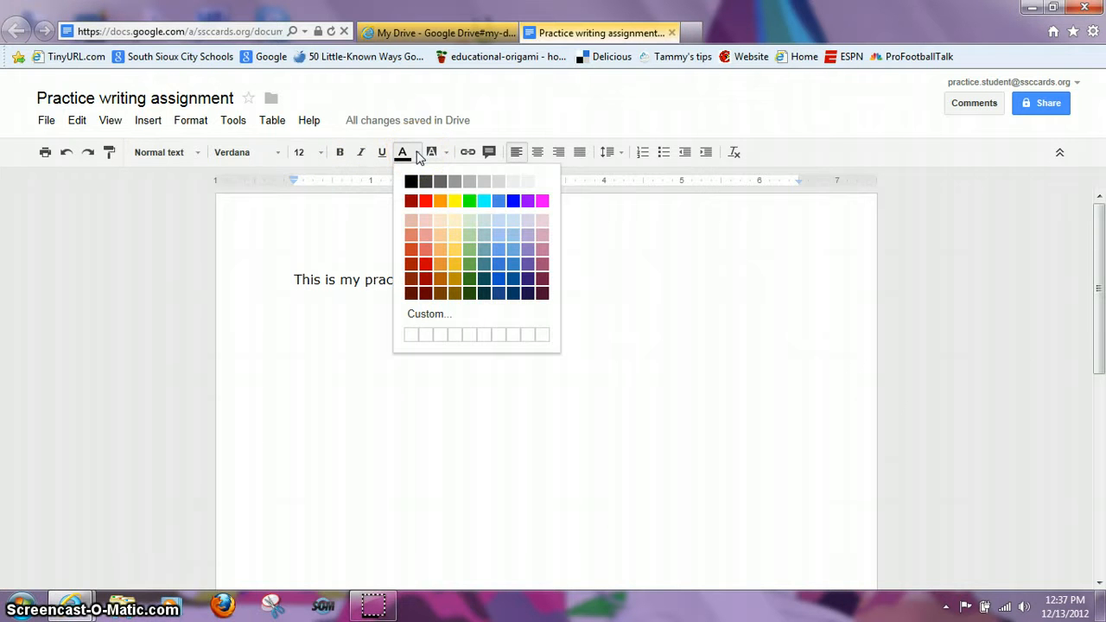
click(579, 281)
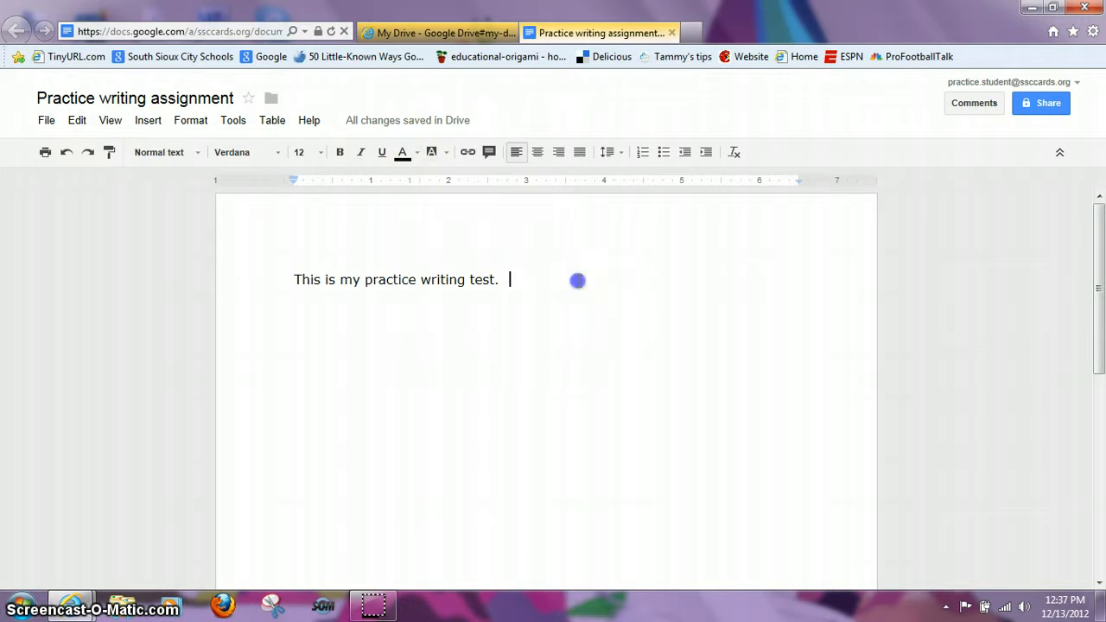
click(446, 152)
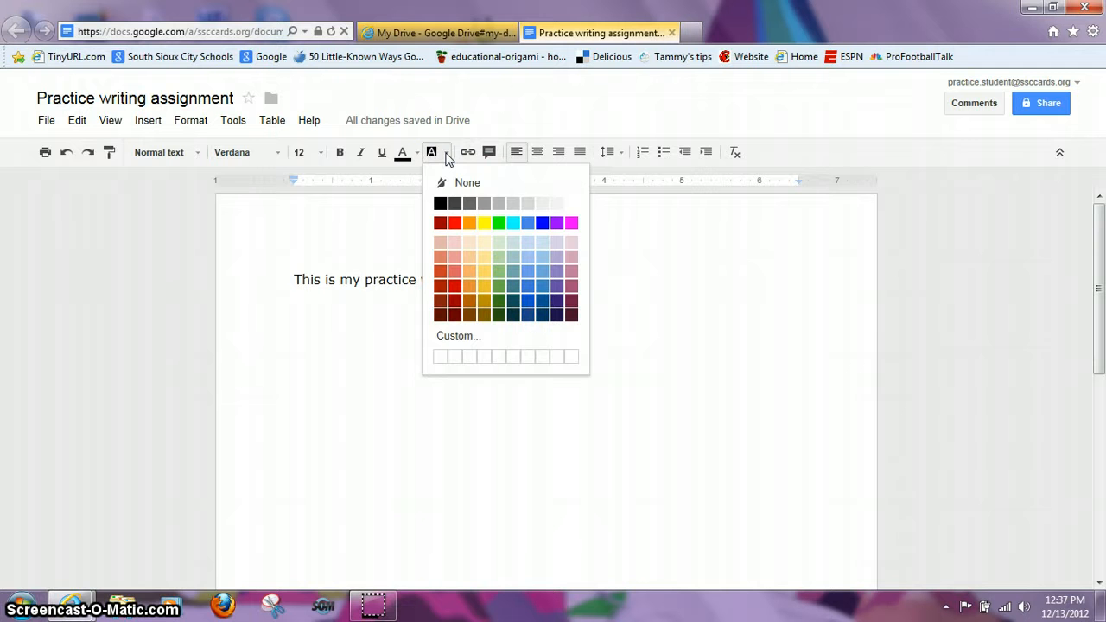
click(469, 223)
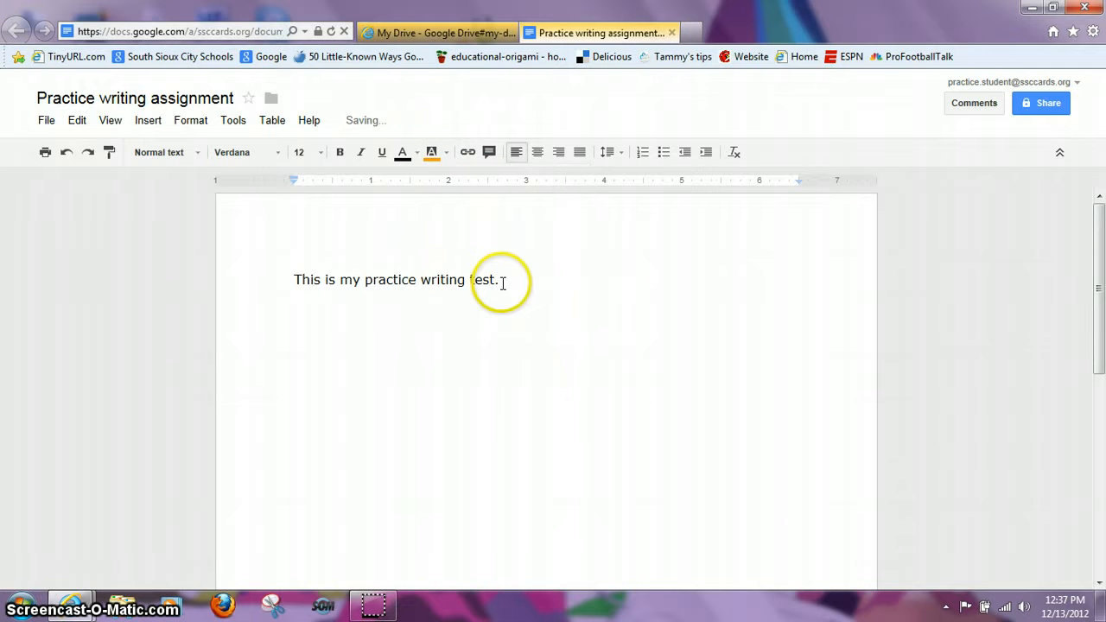
Step: Highlight the practice sentence in red, then undo the red highlight
drag(501, 280, 291, 279)
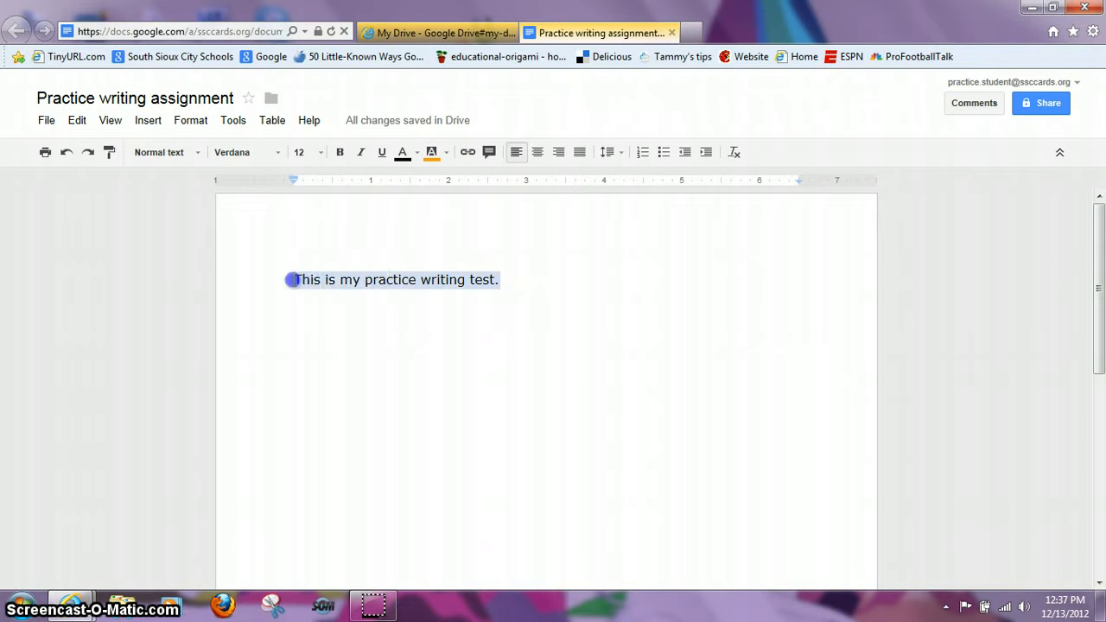
click(448, 156)
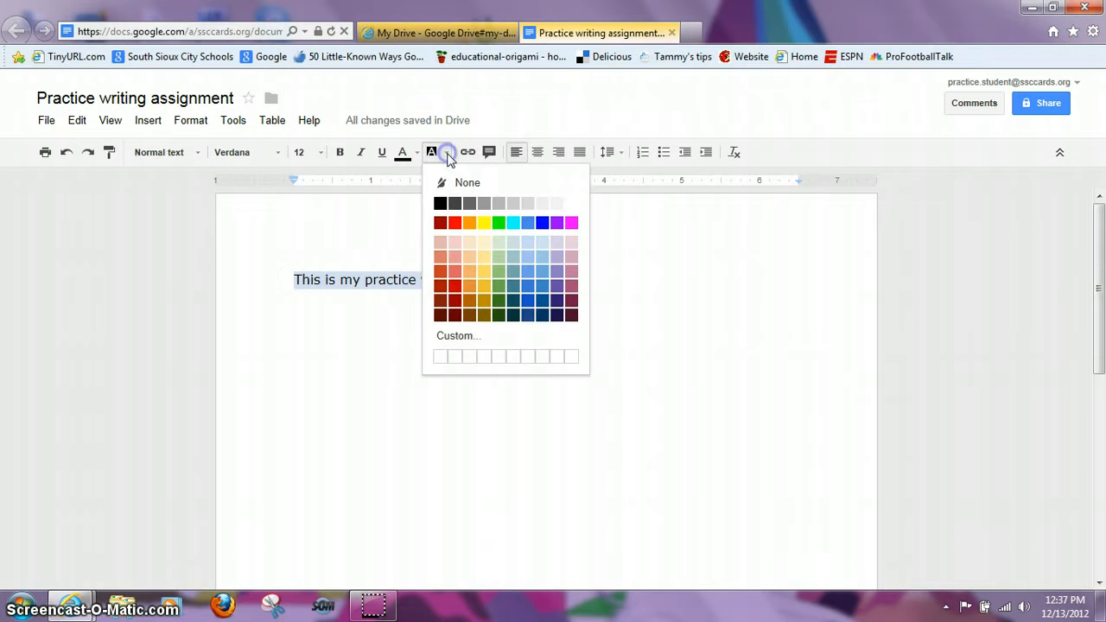
click(453, 221)
click(505, 279)
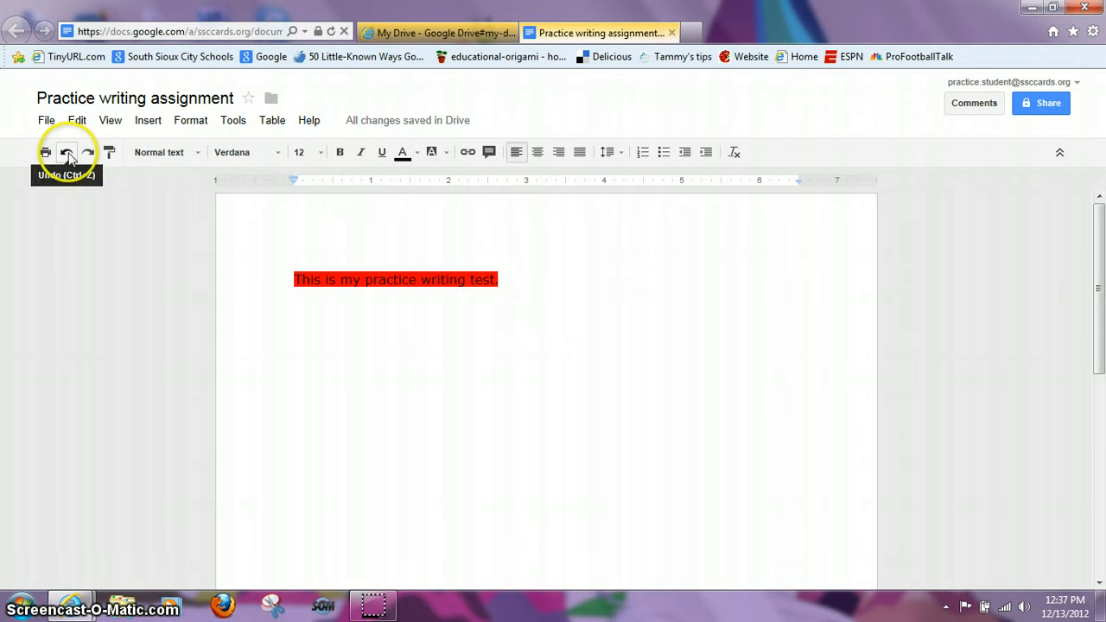
click(66, 153)
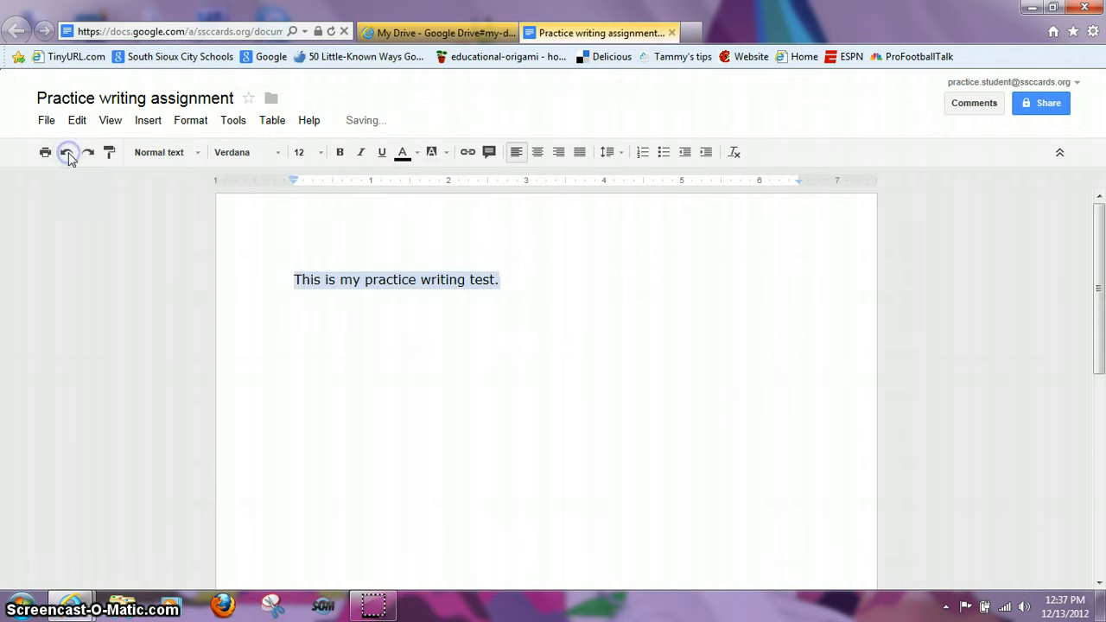
click(524, 283)
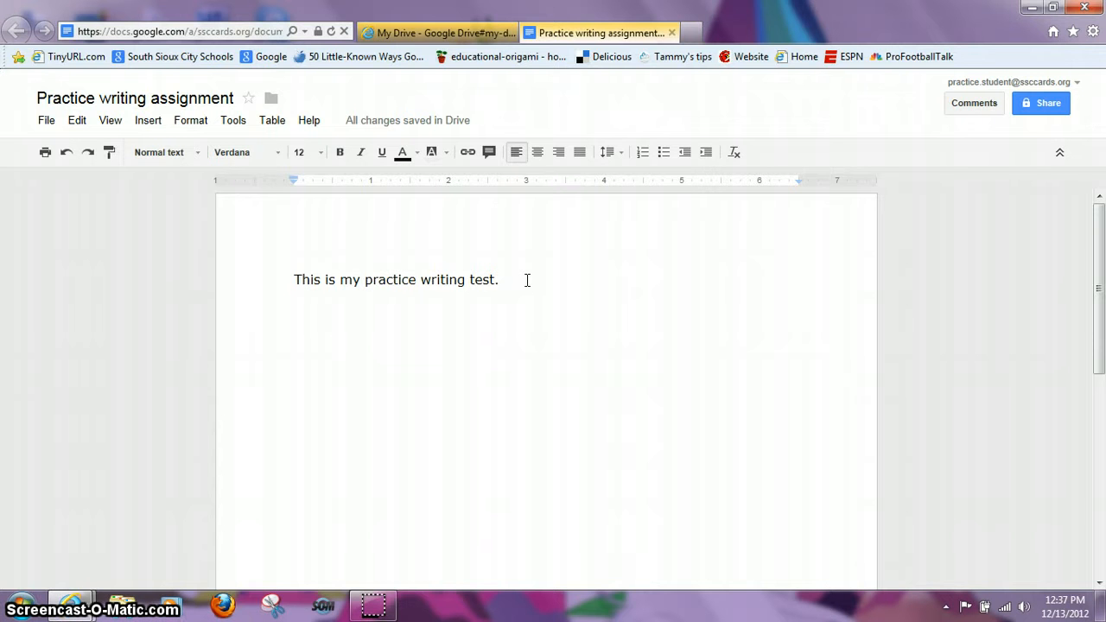
click(488, 152)
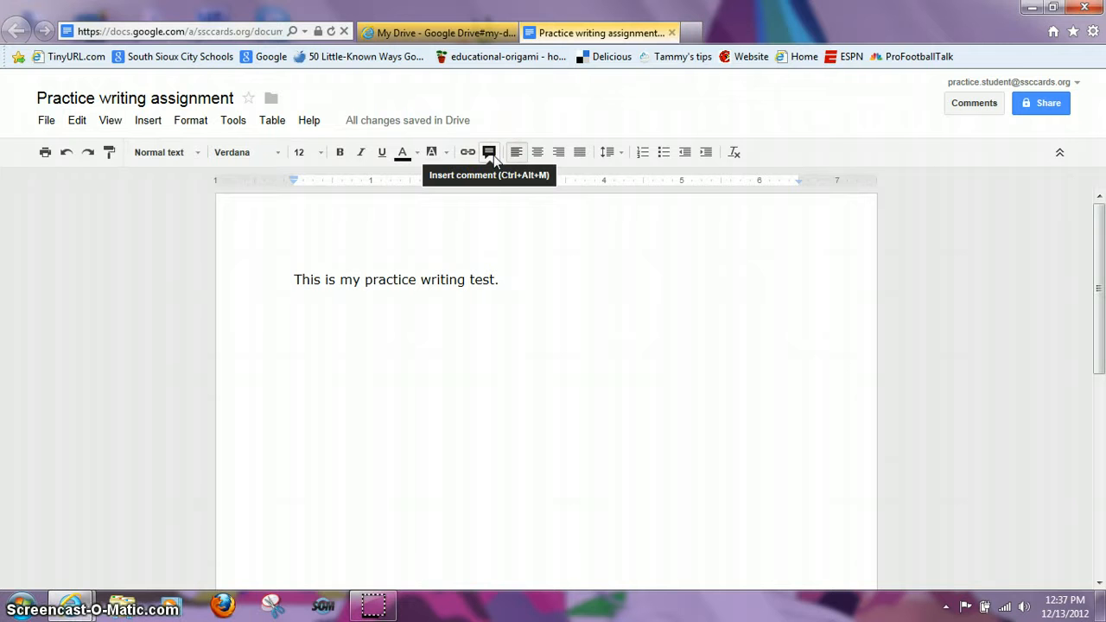
Step: Comment 'What do you think about this sentence?' on the selected practice sentence
drag(503, 262, 297, 273)
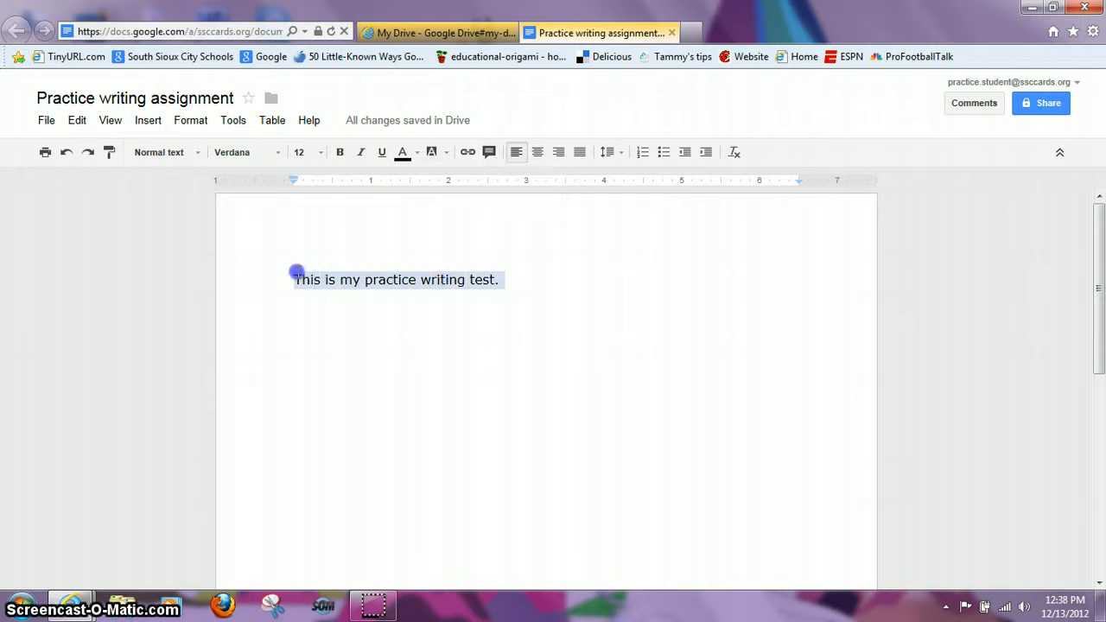
click(488, 152)
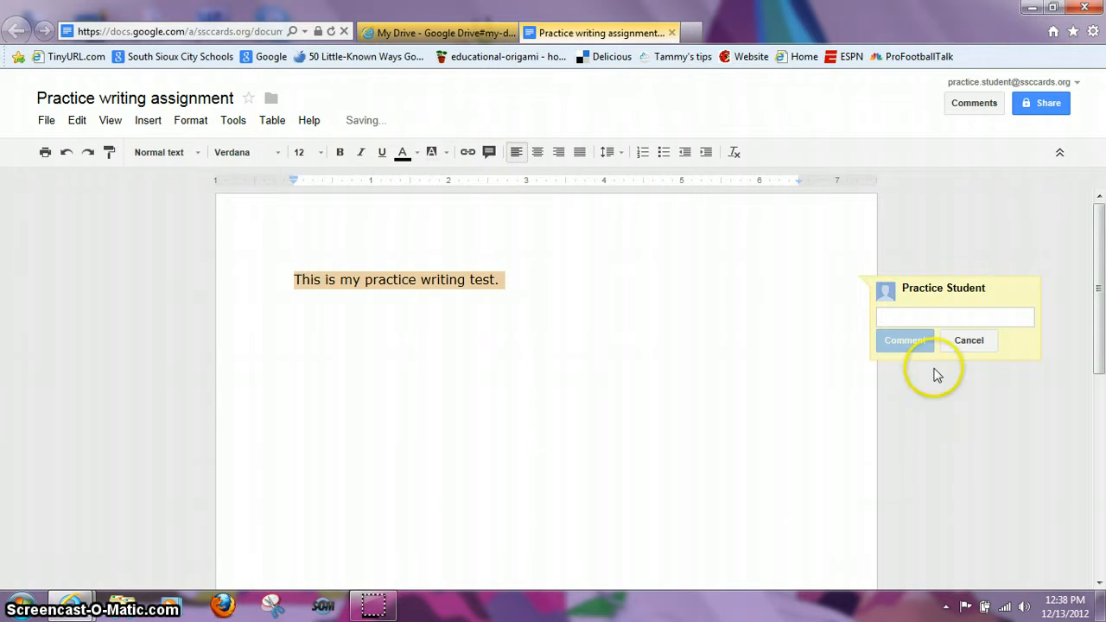
text(What do you think ab)
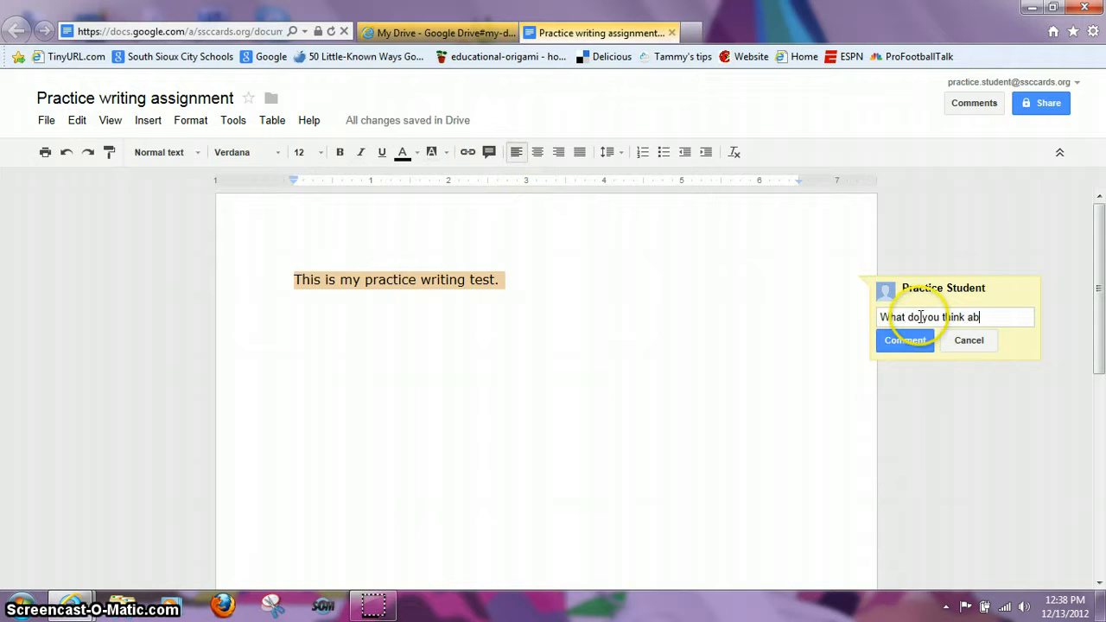
text(out this senten)
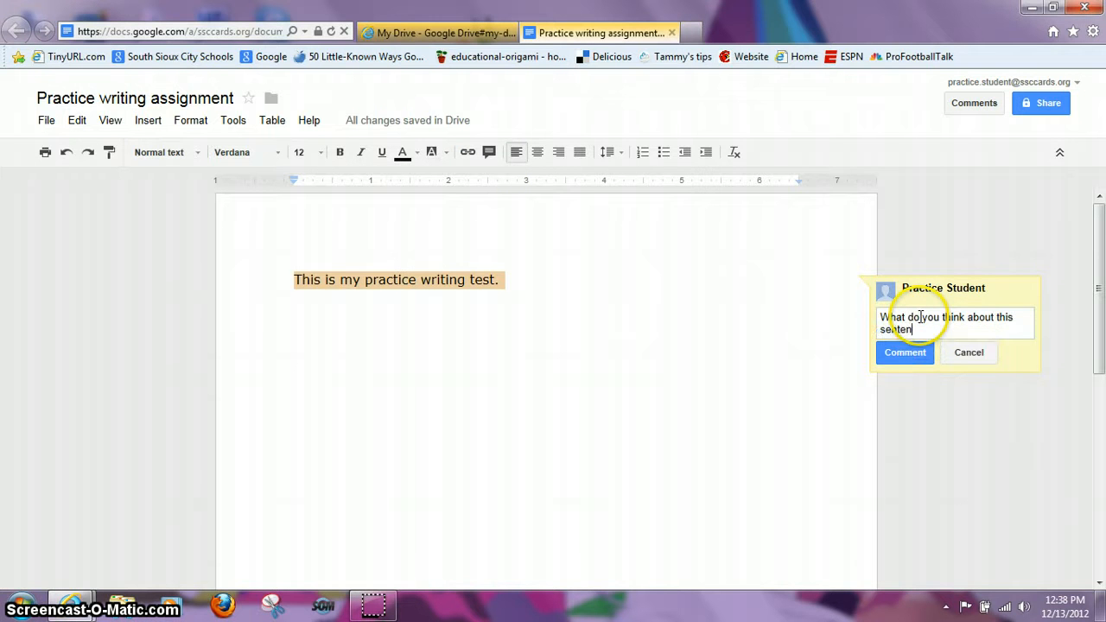
text(ce?)
key(Return)
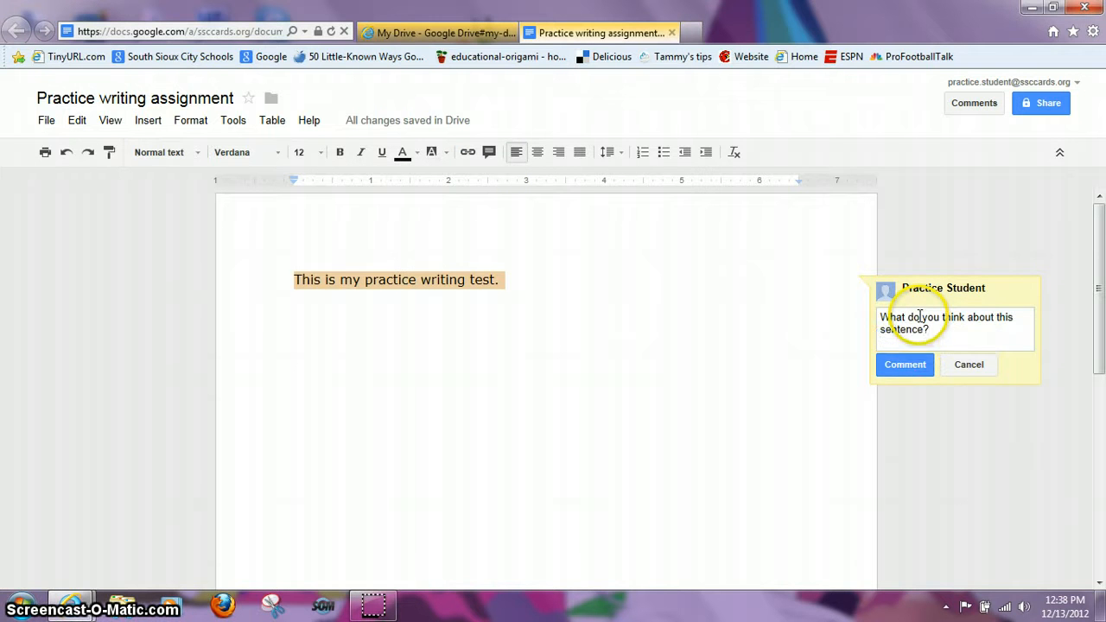
click(904, 365)
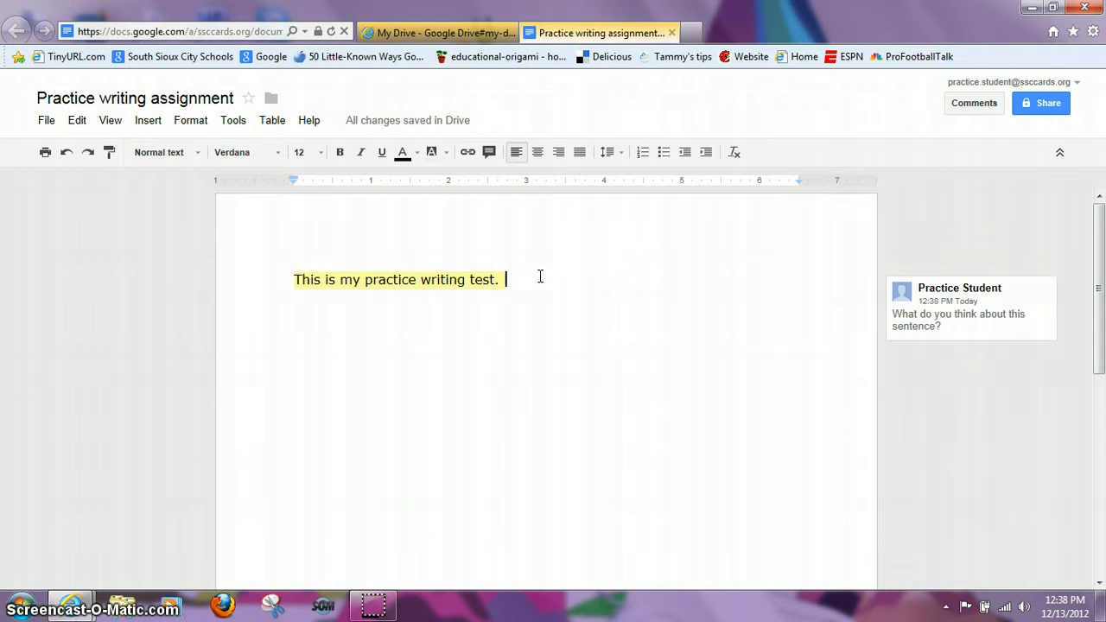
Step: Open the posted comment, keep the sentence left-aligned, and place the cursor at its start
click(983, 335)
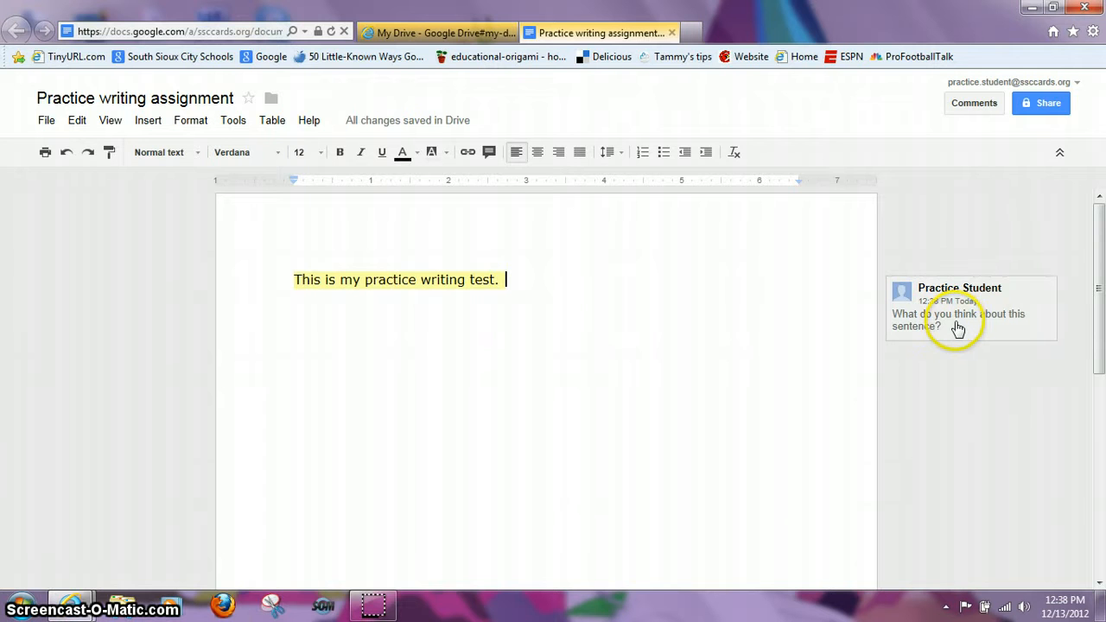
click(945, 322)
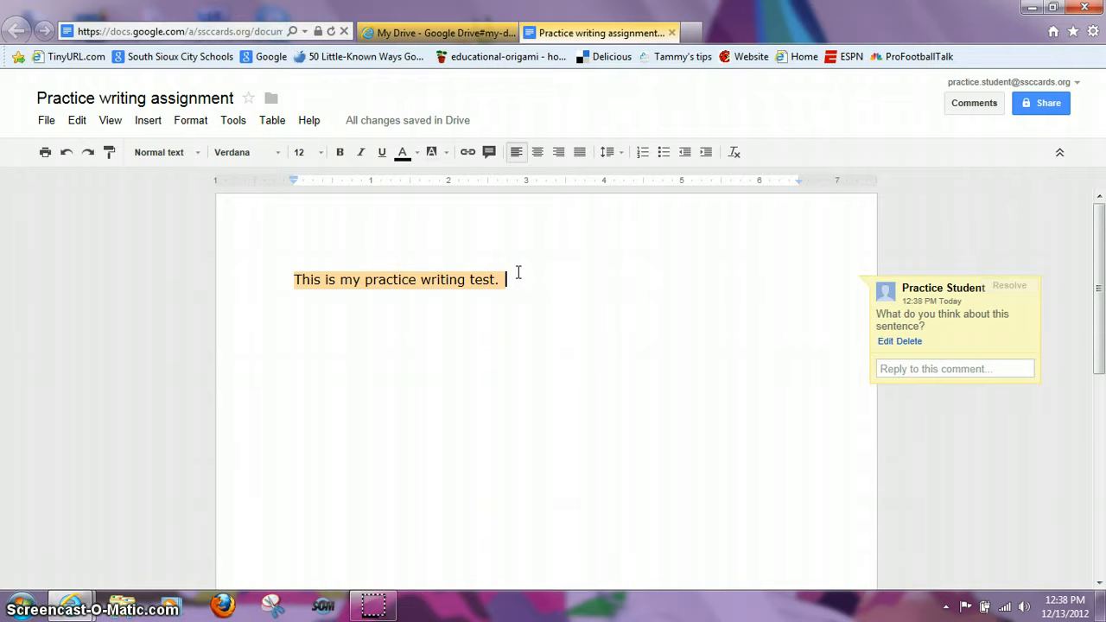
click(516, 154)
click(290, 280)
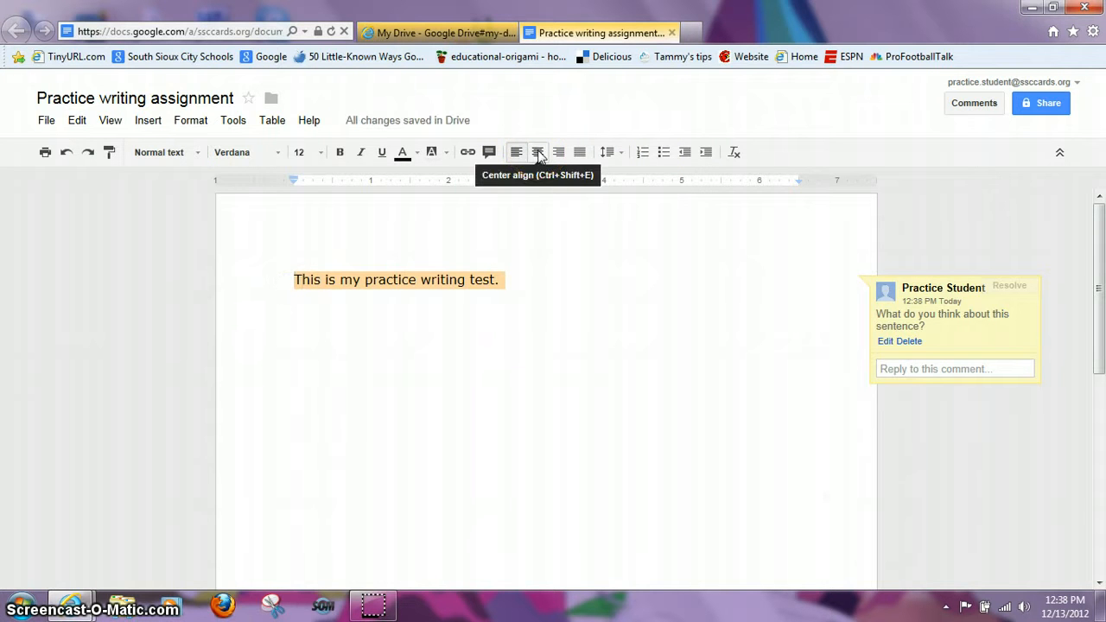
click(537, 154)
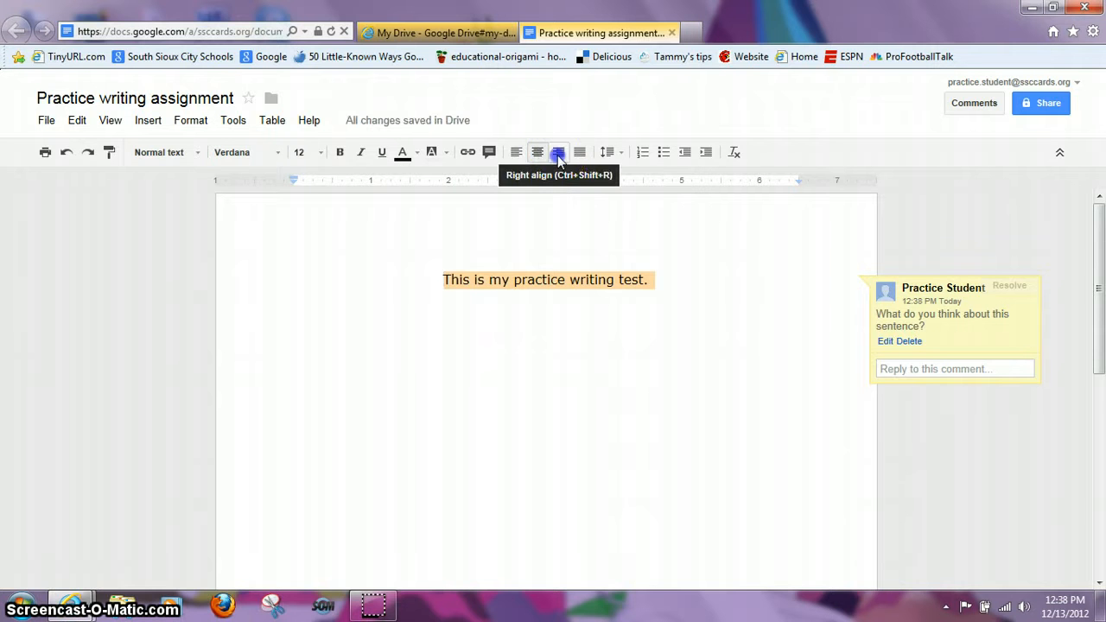
click(558, 157)
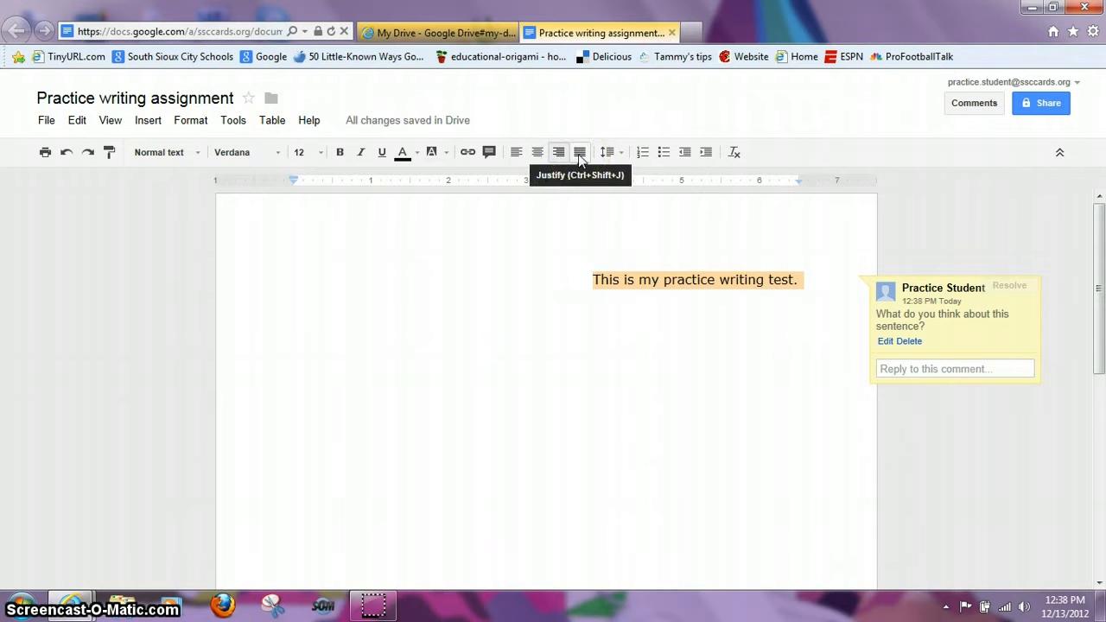
click(579, 157)
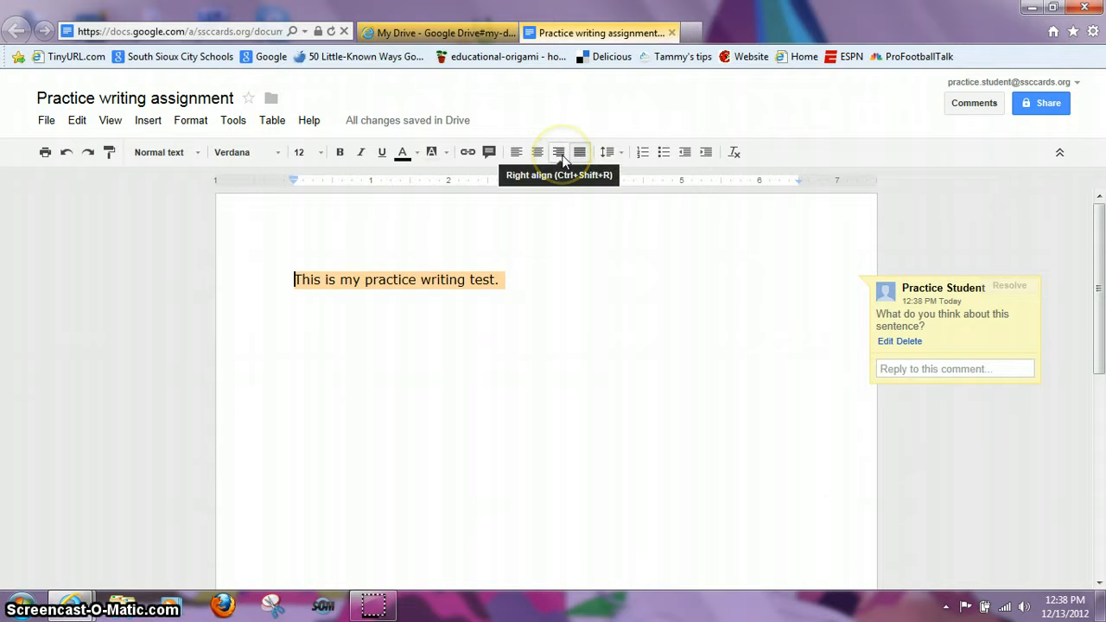
click(518, 154)
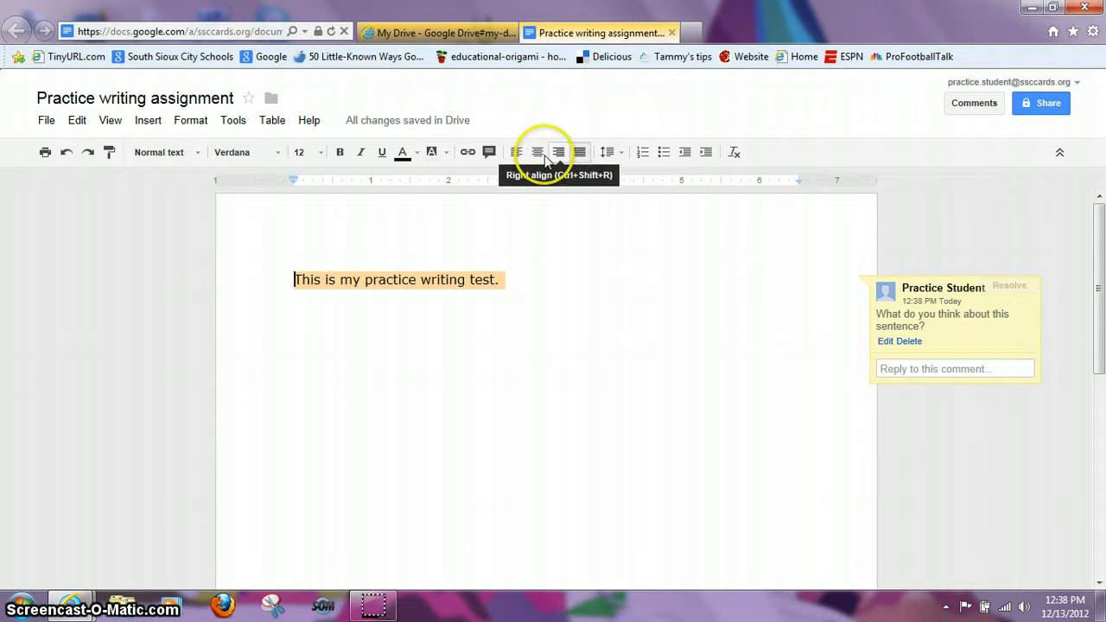
click(517, 154)
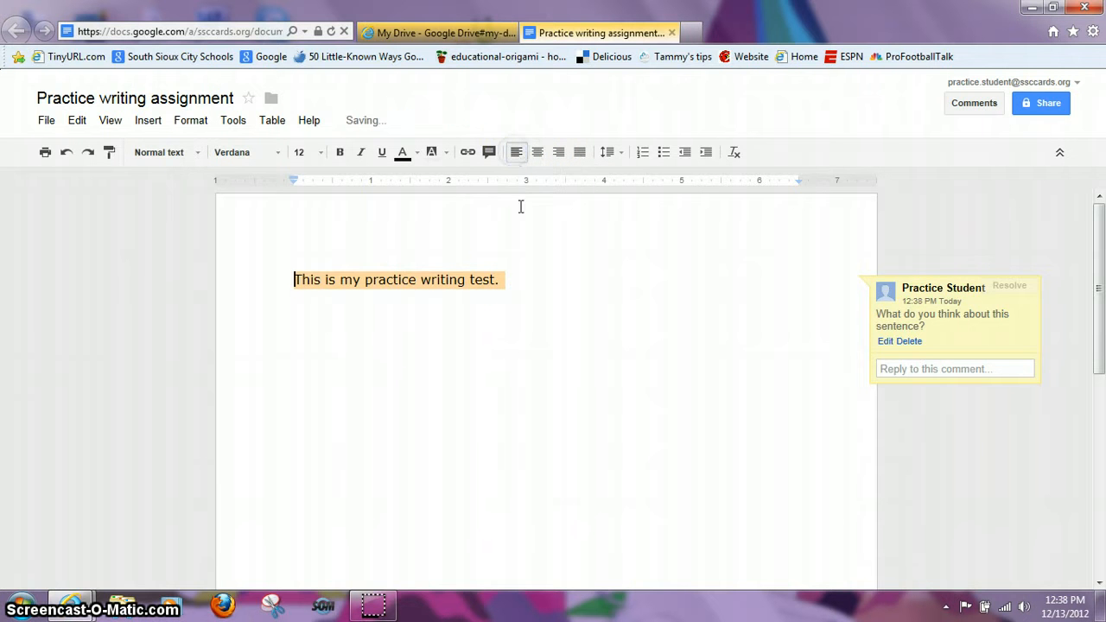
click(507, 279)
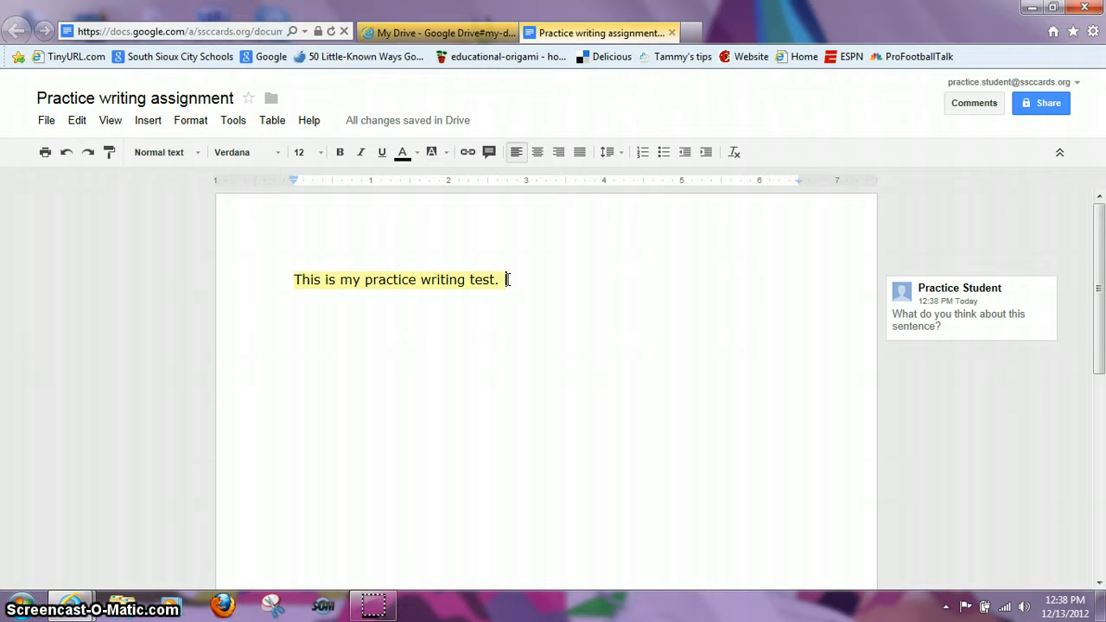
click(623, 154)
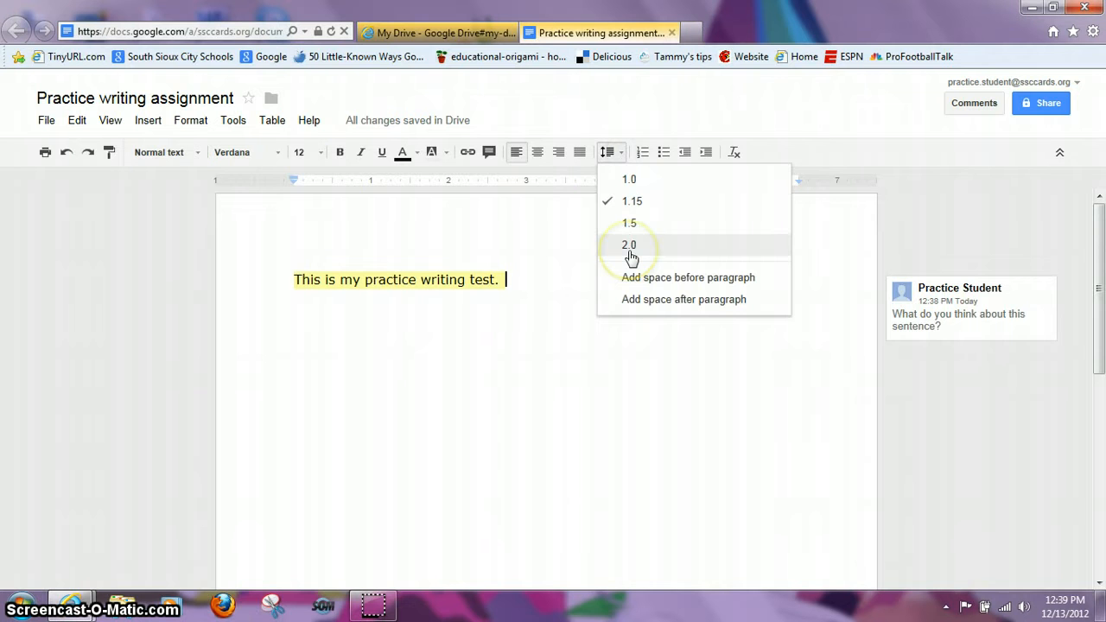
click(716, 129)
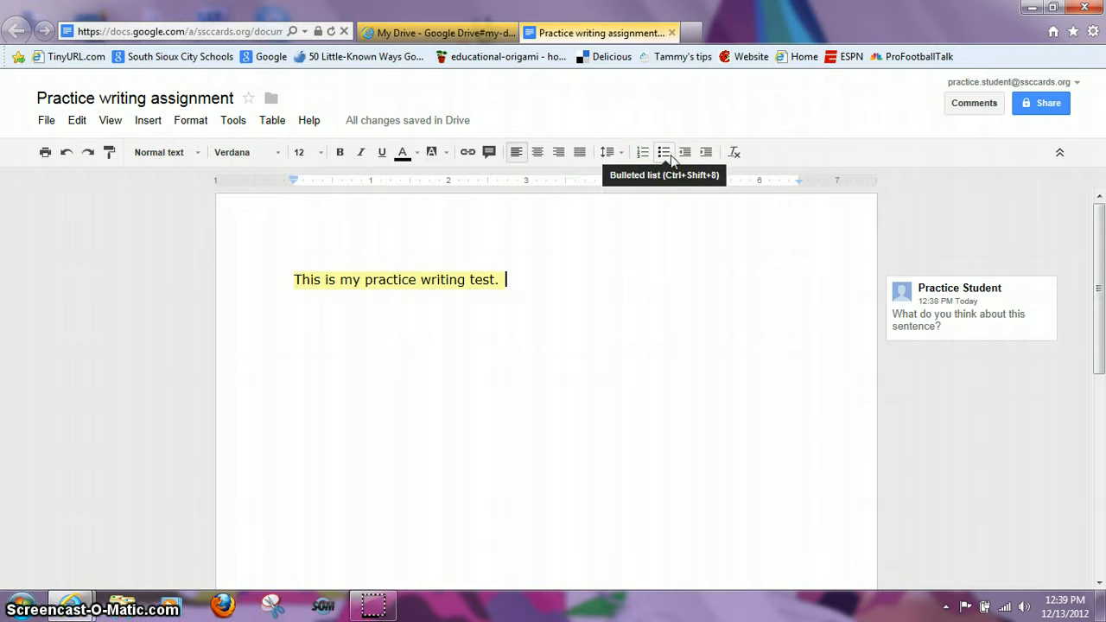
click(684, 155)
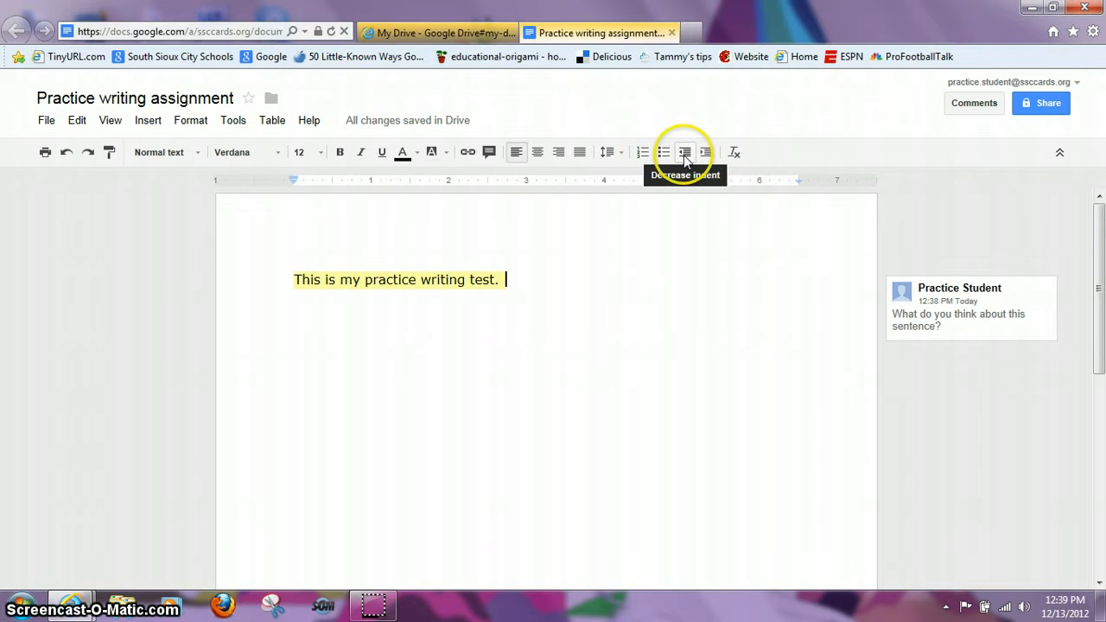
click(733, 153)
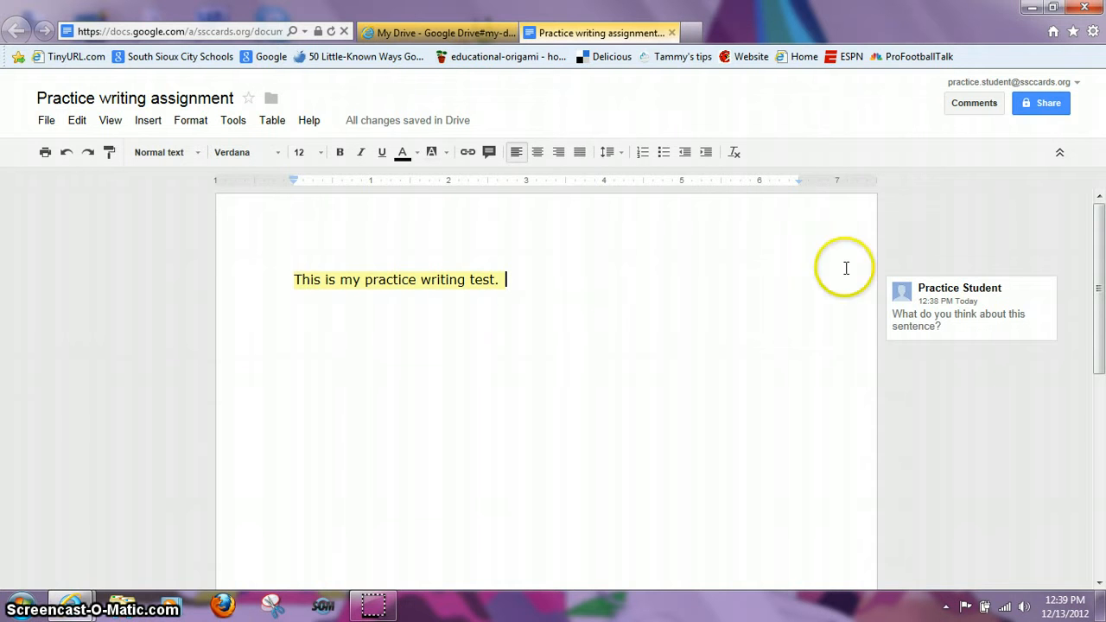
Step: Open the sharing settings and show the access options for the Private document
click(1047, 103)
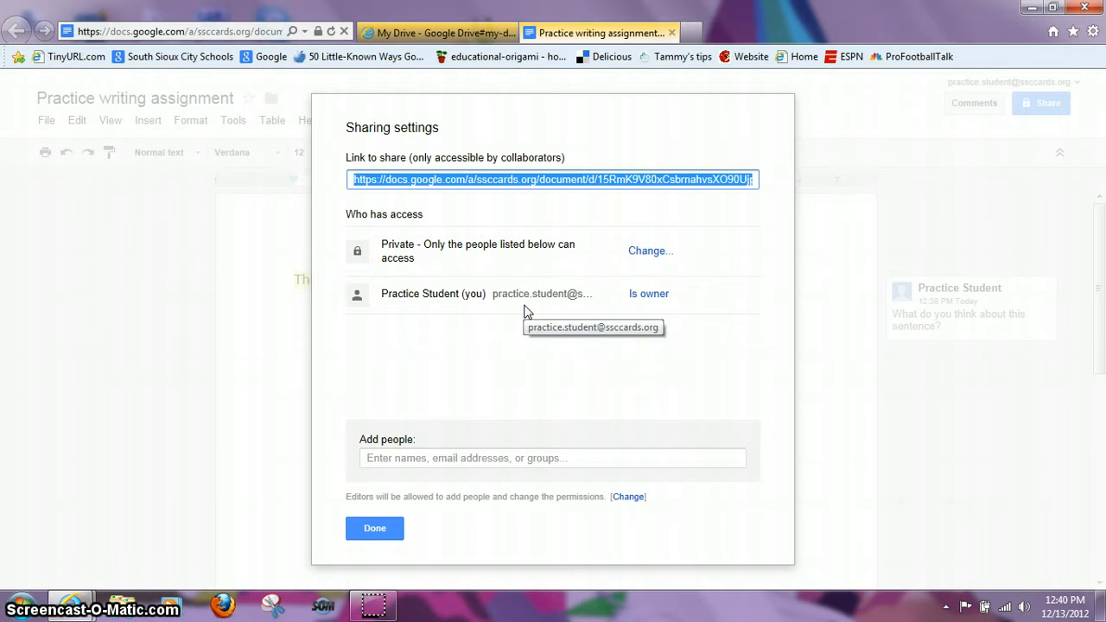
click(648, 256)
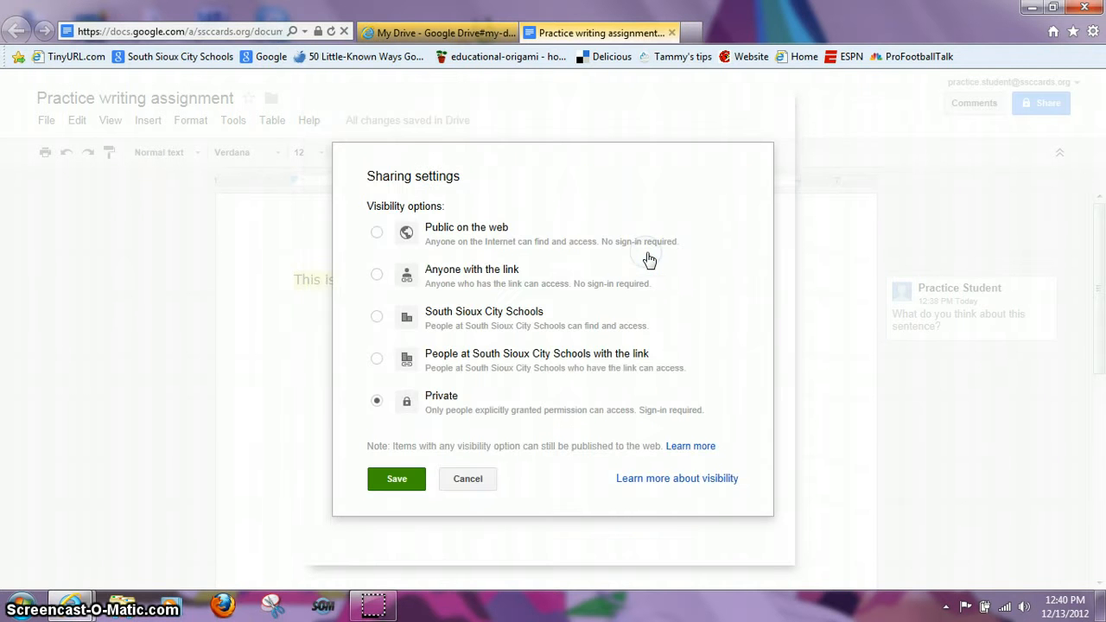
Step: Let people at South Sioux City Schools with the link view, and save
click(377, 359)
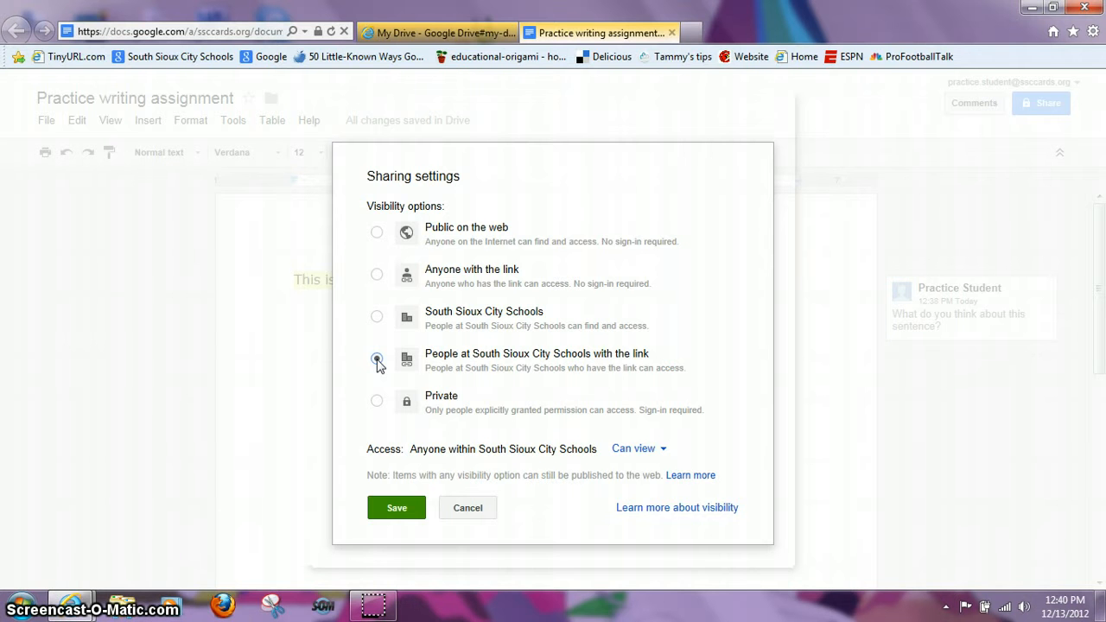
click(625, 451)
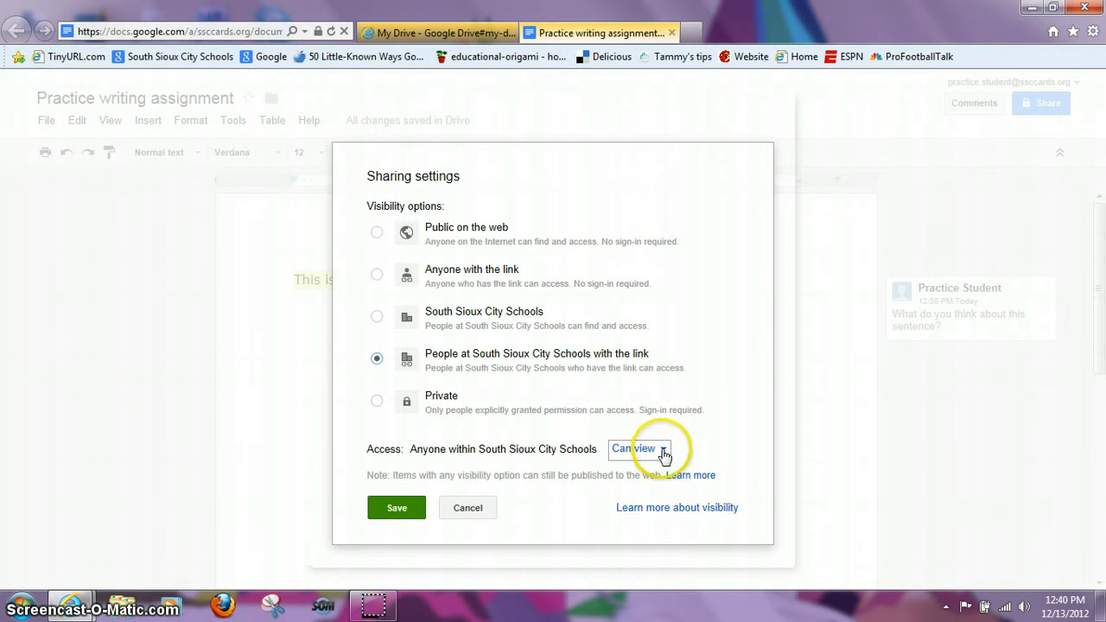
click(662, 448)
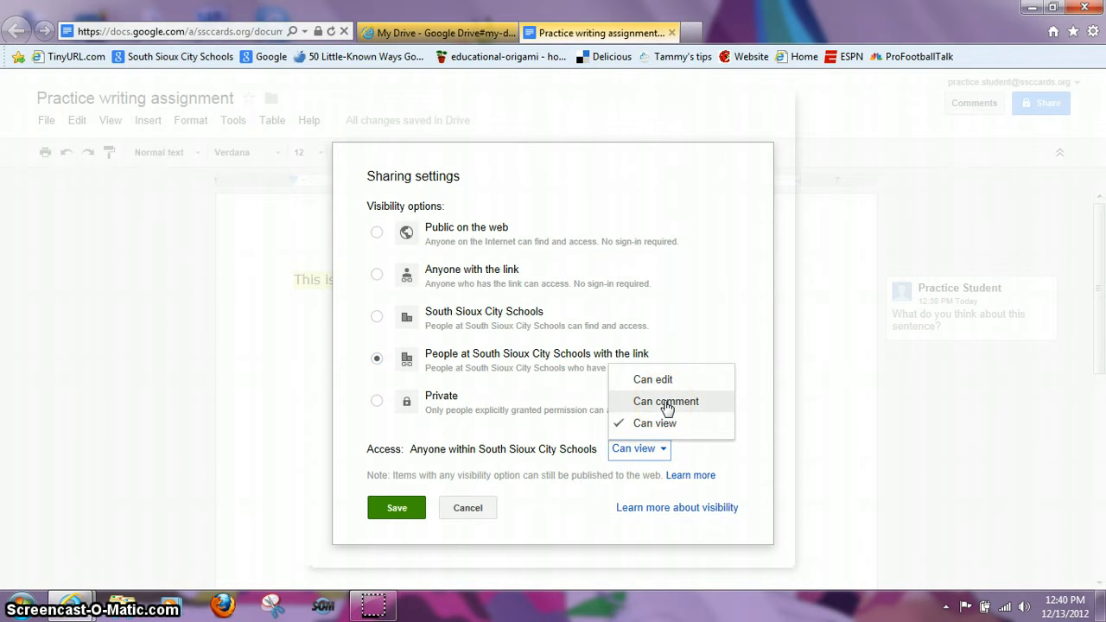
click(658, 382)
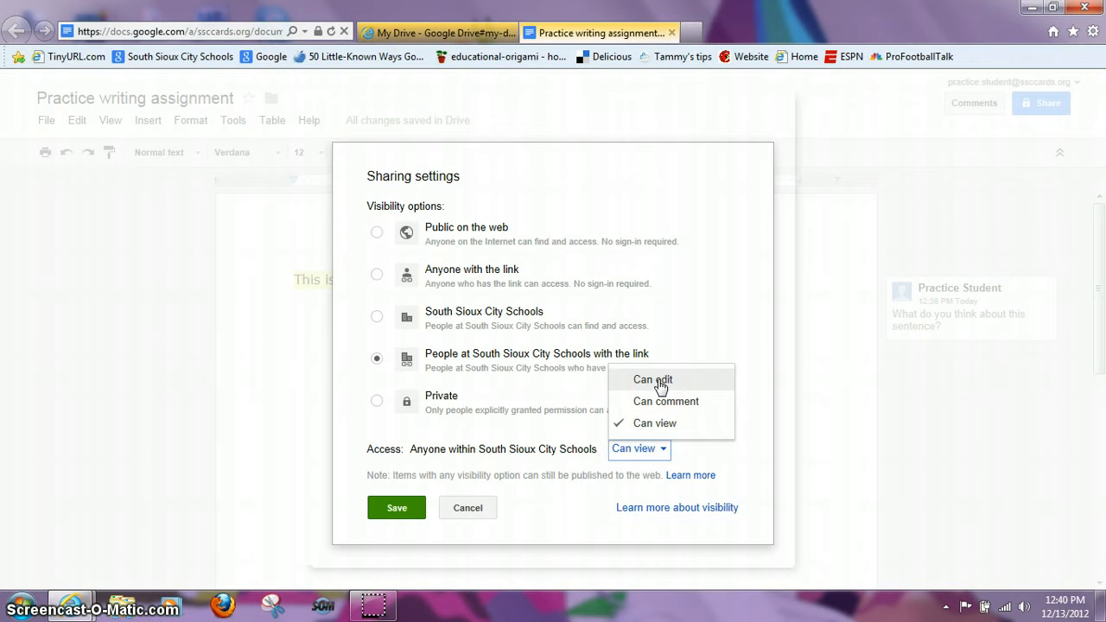
click(653, 423)
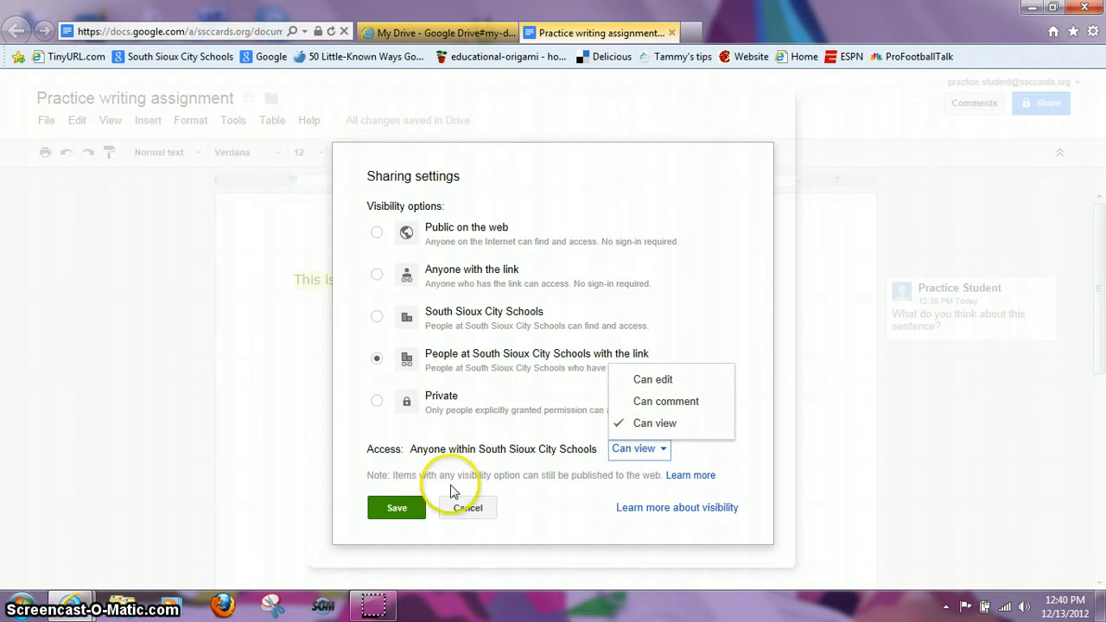
click(397, 510)
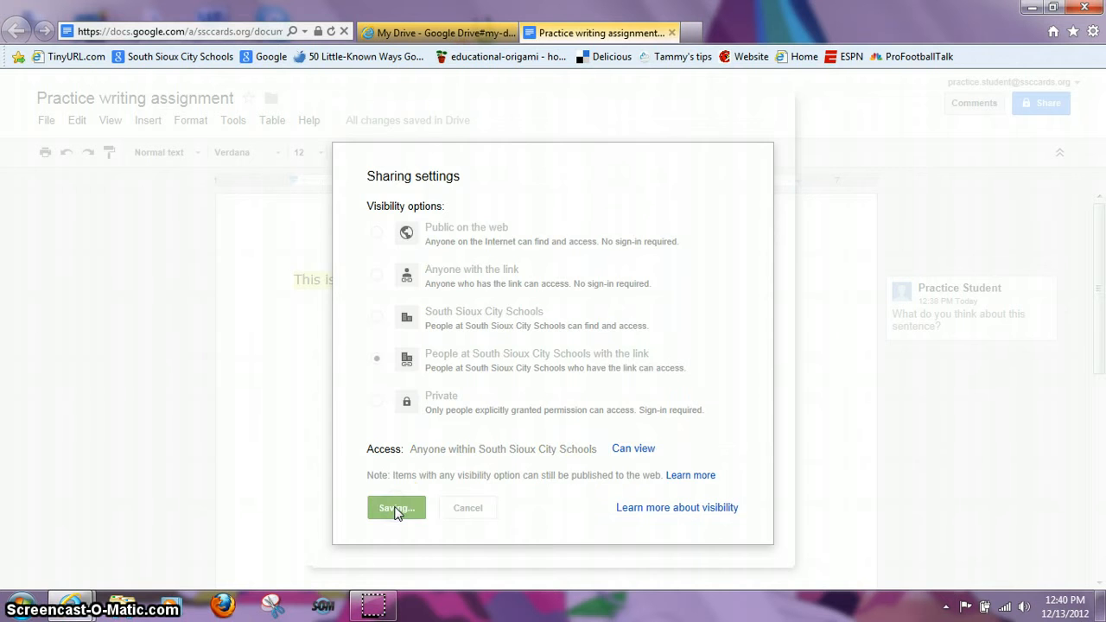
click(424, 458)
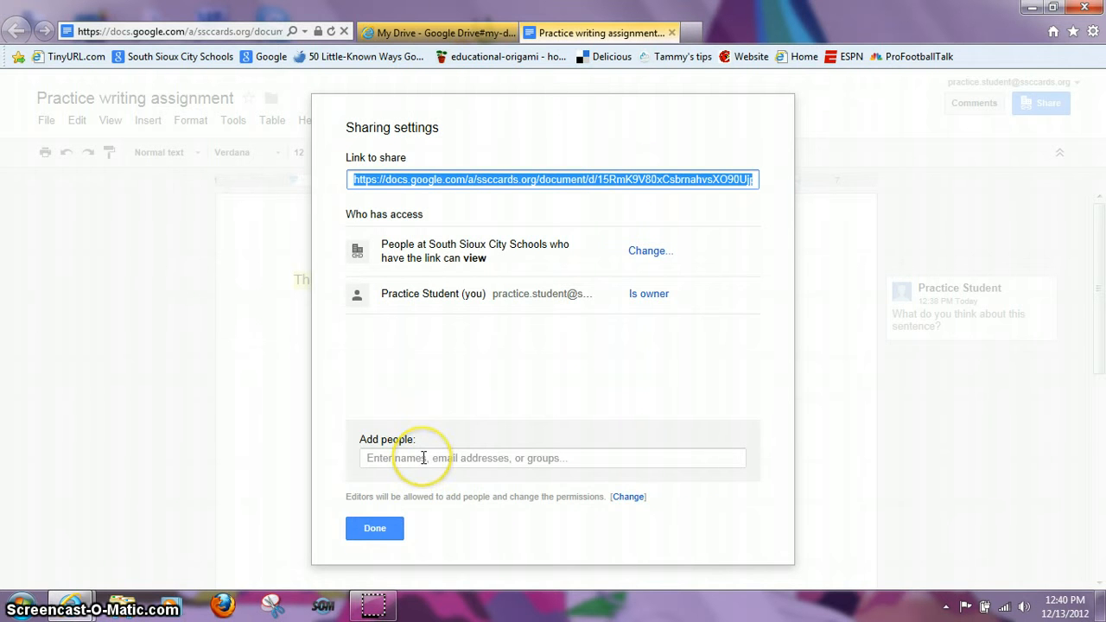
Step: Open the Add people form and browse the contact picker, closing it without choosing anyone
click(423, 457)
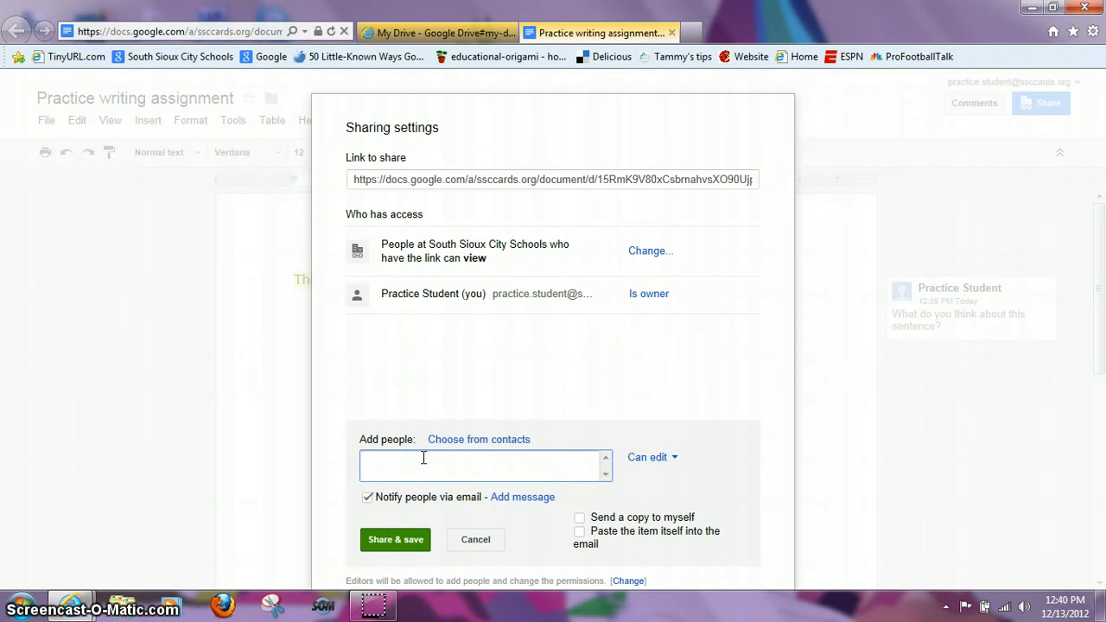
click(470, 442)
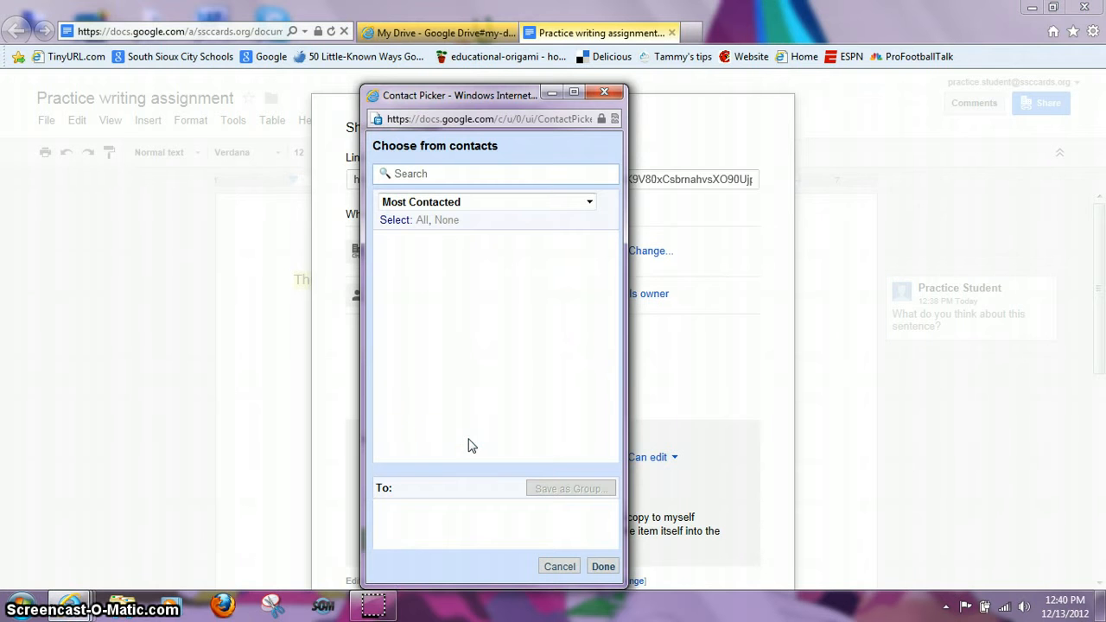
click(589, 202)
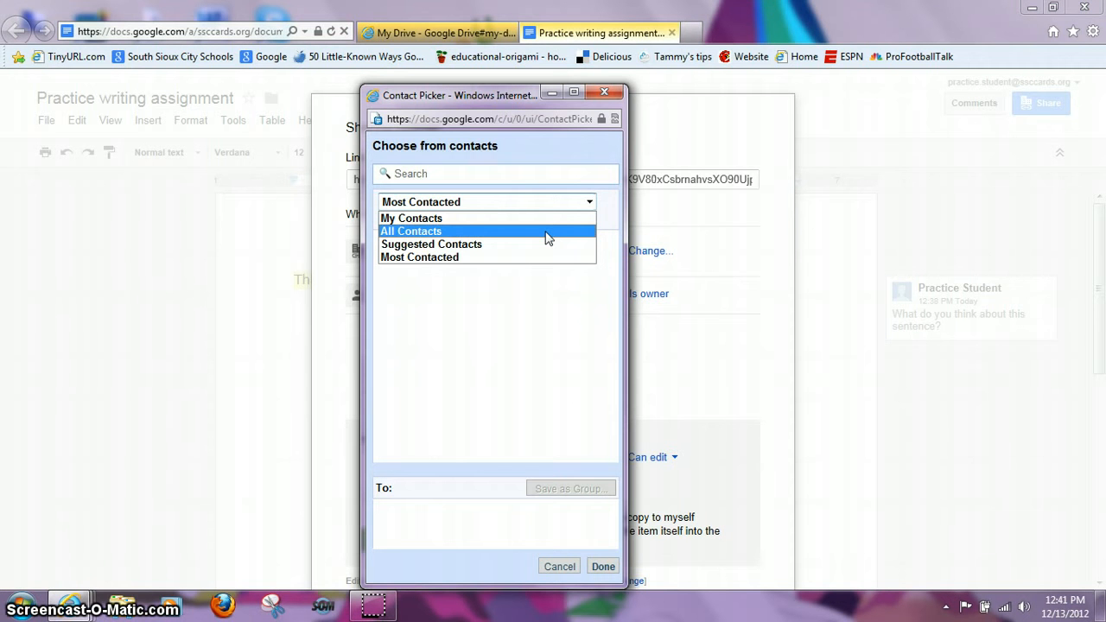
click(605, 95)
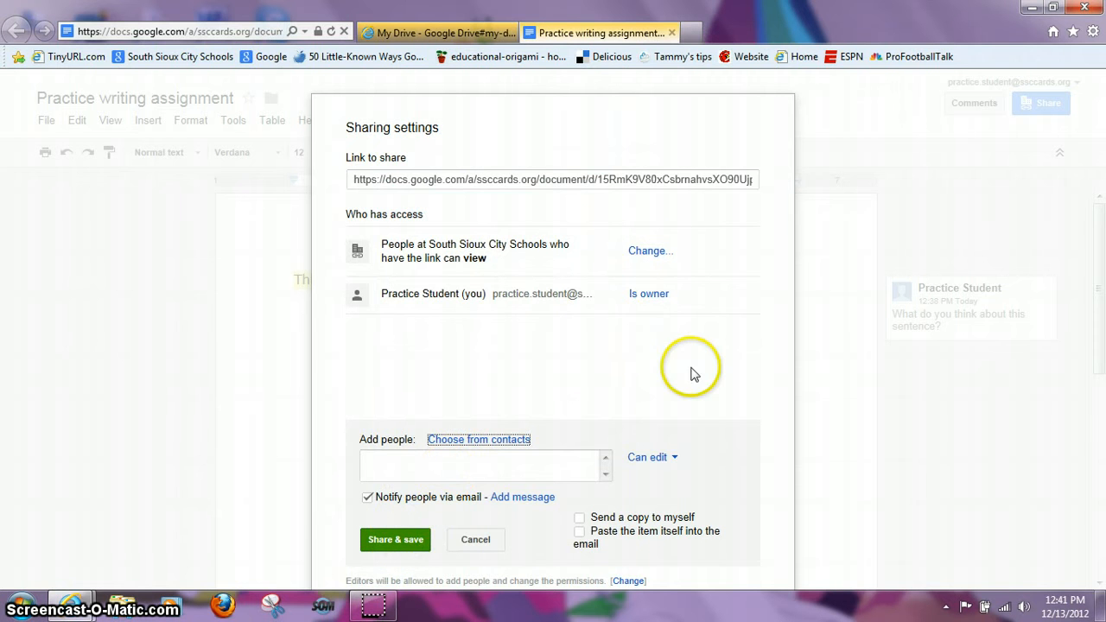
Step: Add the recipient's school e-mail with Can view permission, share, and click Done
click(674, 467)
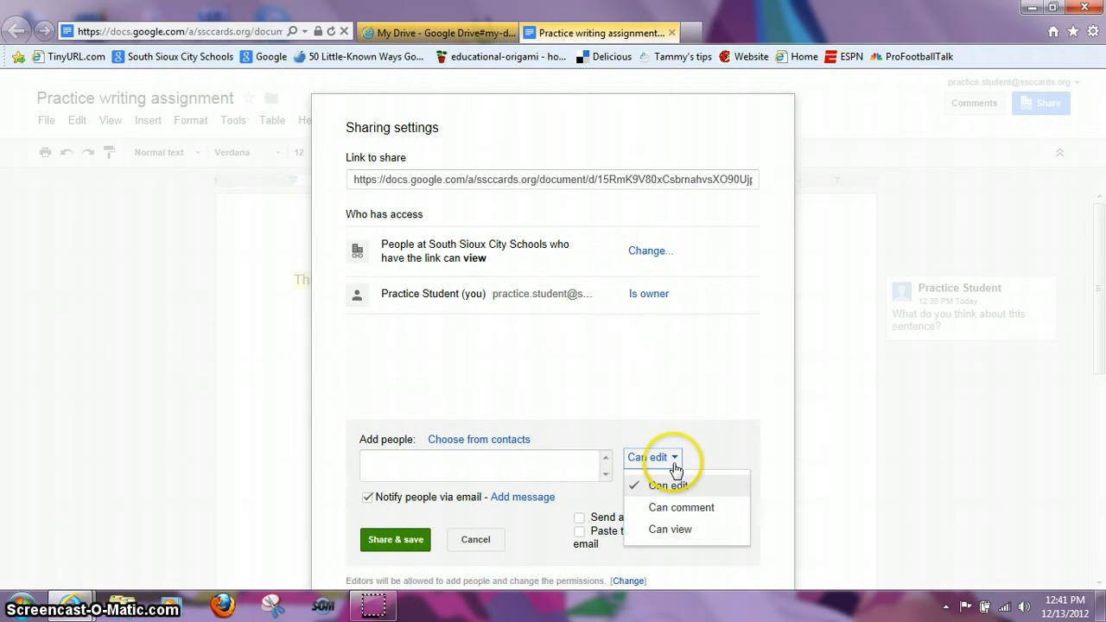
click(669, 528)
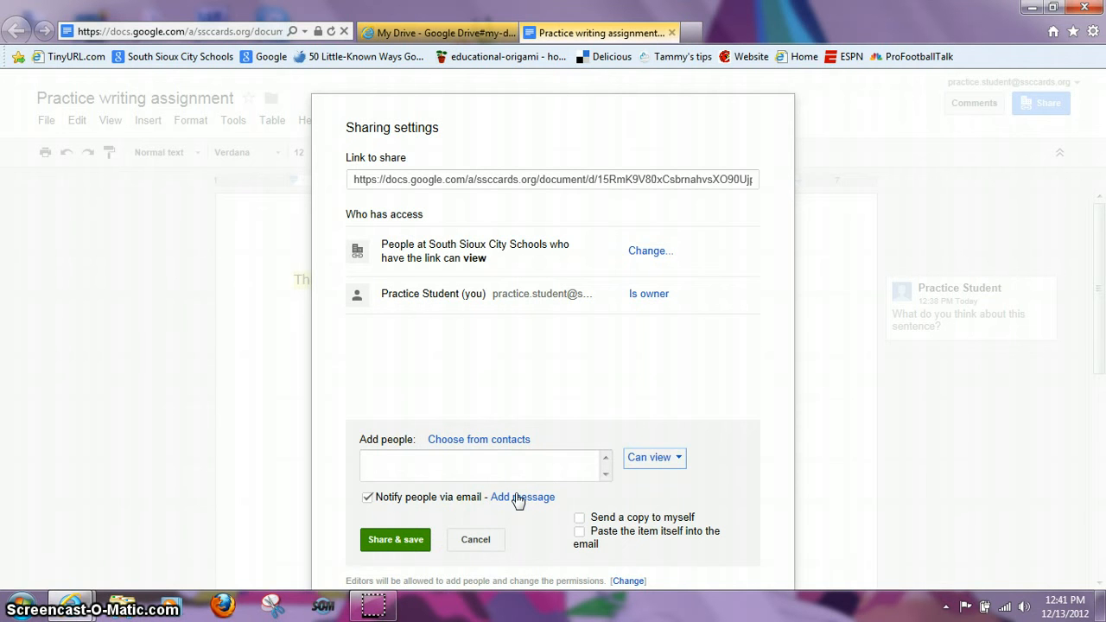
click(397, 539)
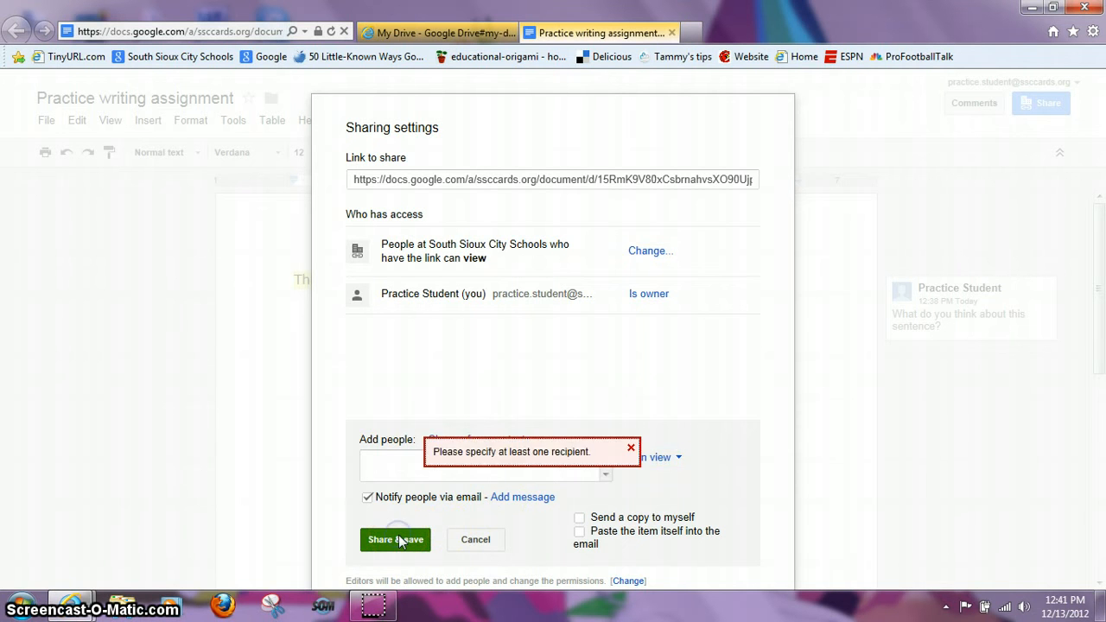
click(629, 448)
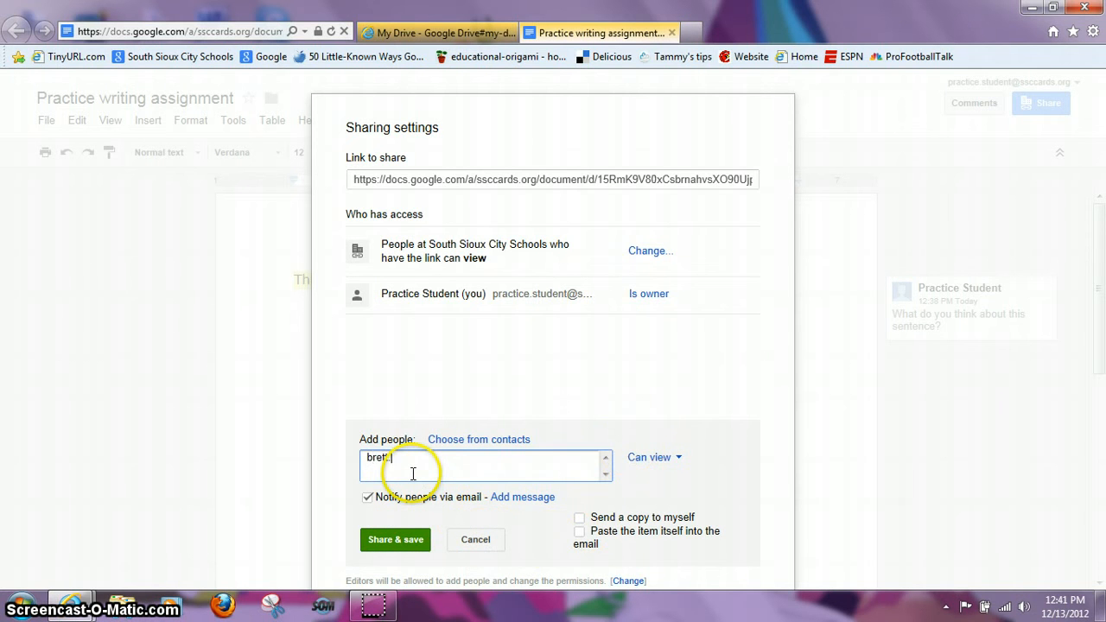
click(415, 544)
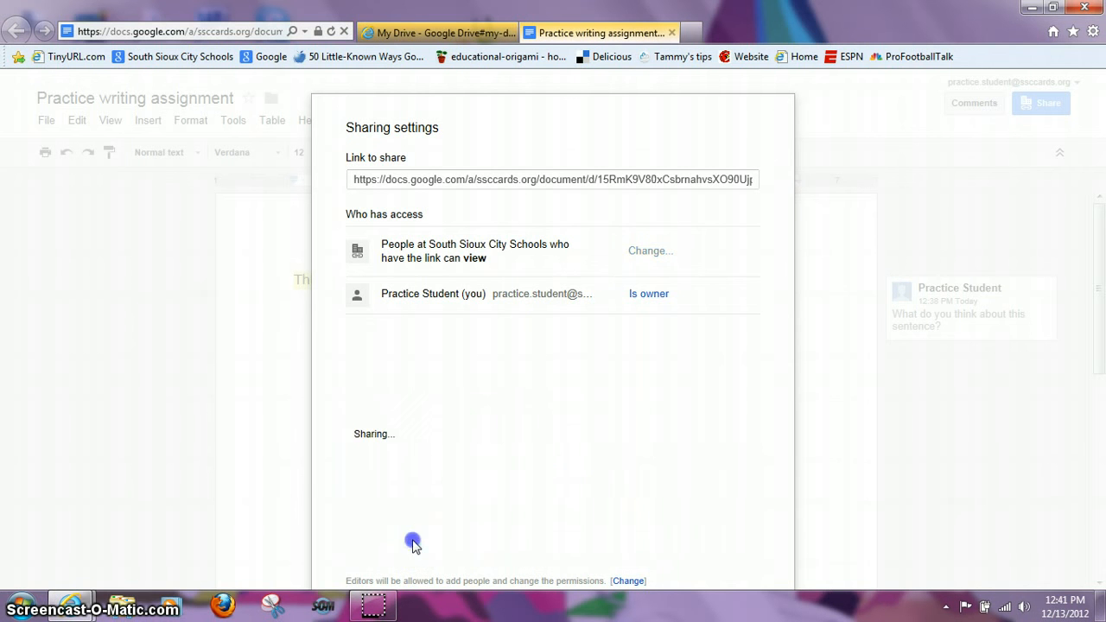
click(382, 533)
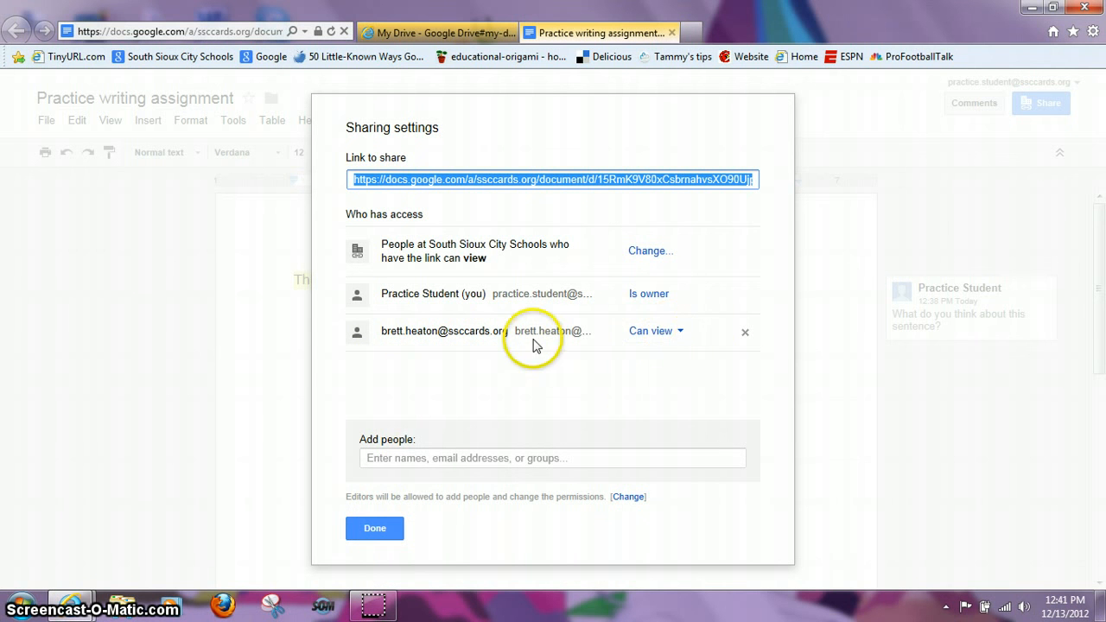
click(679, 332)
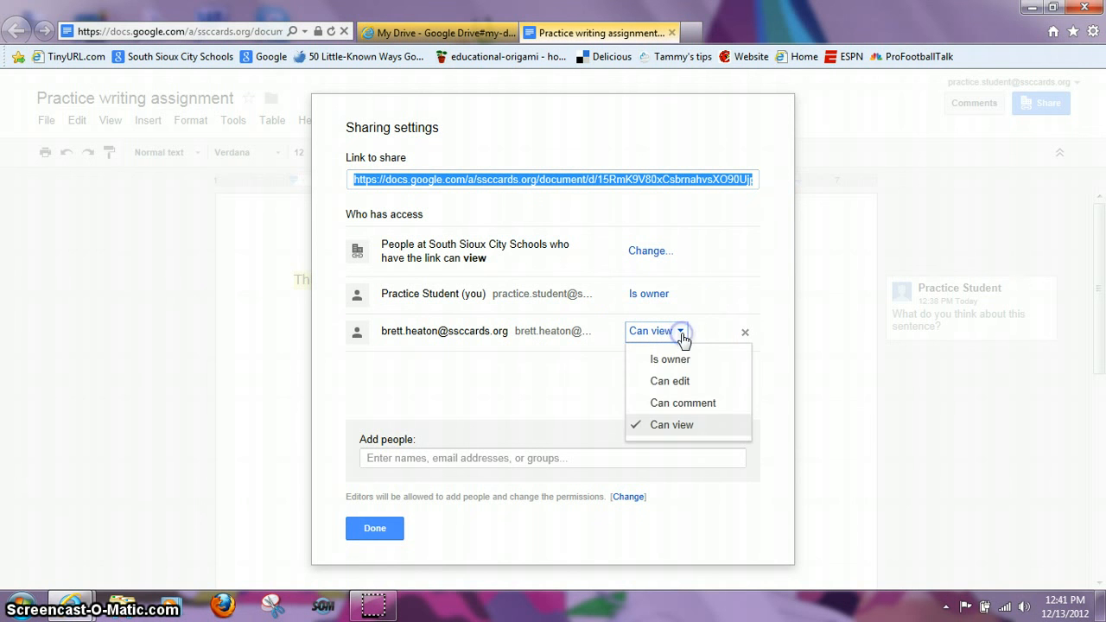
click(679, 425)
click(367, 526)
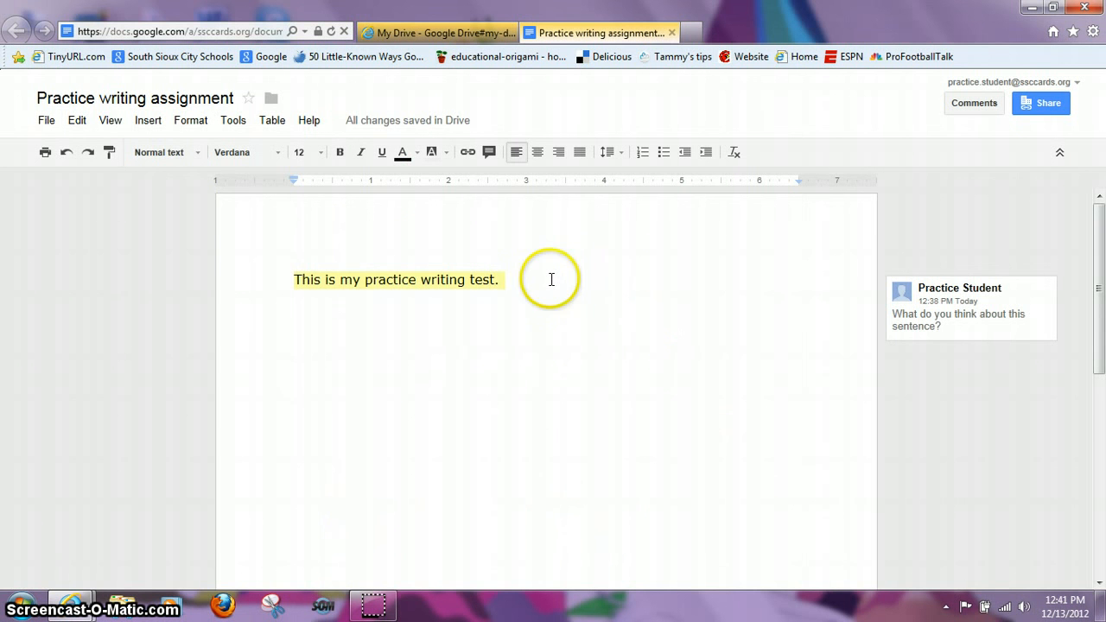
click(551, 279)
click(373, 607)
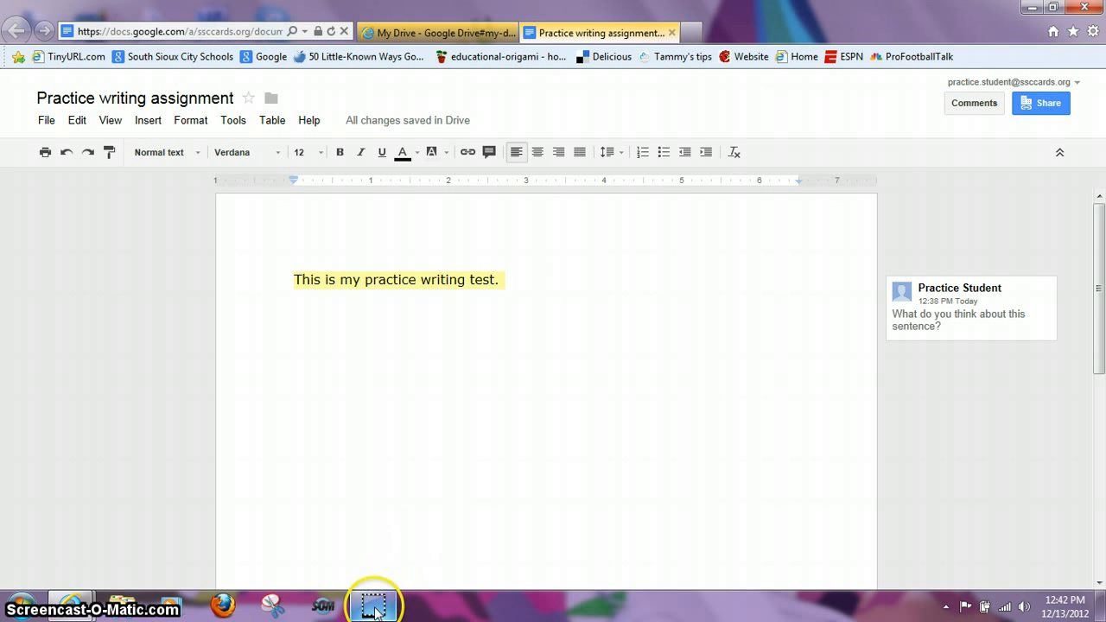